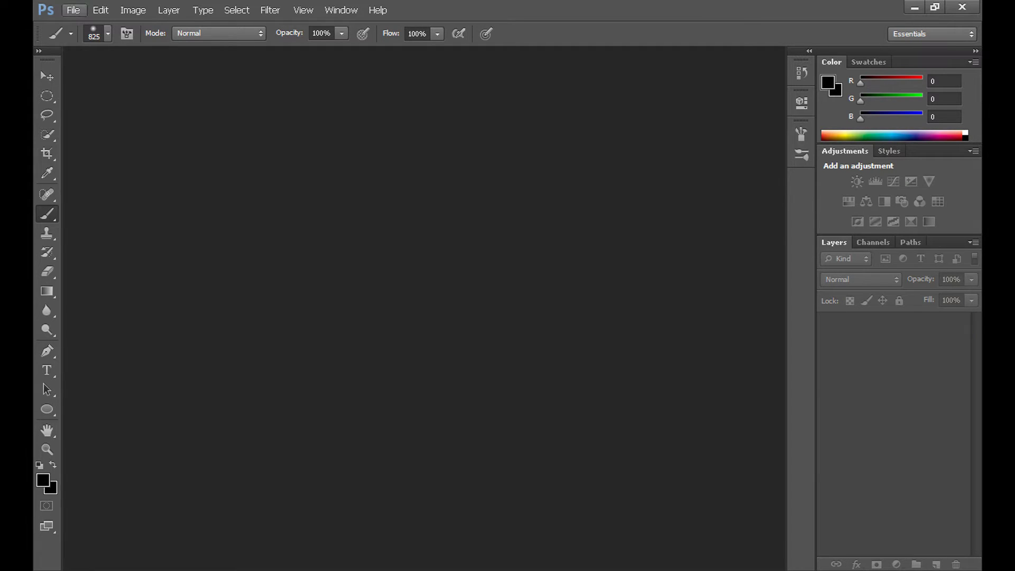
Create a new RGB document, 1650 × 1050 pixels at 500 pixels/inch, filled with the black background color
key(alt+f)
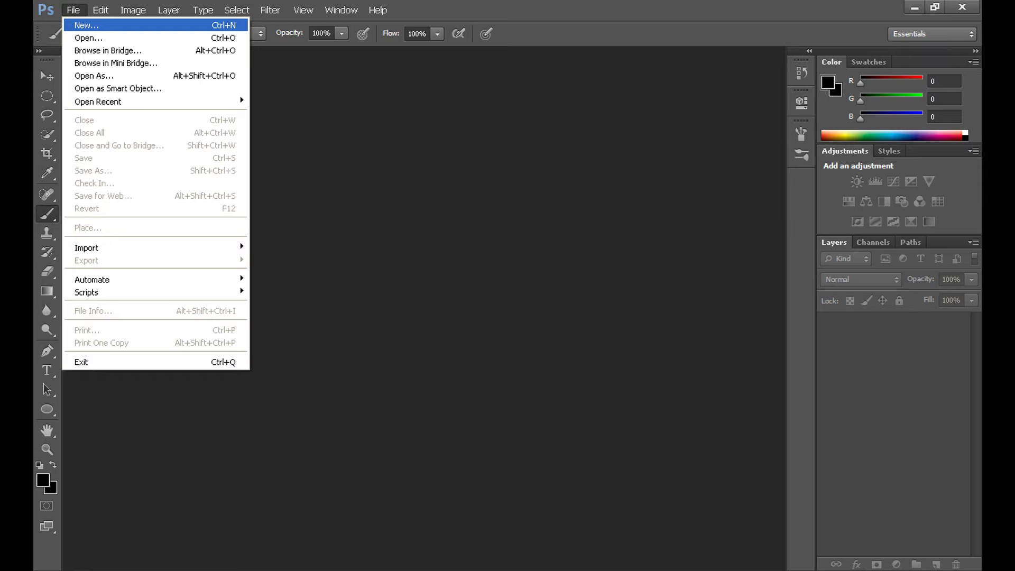
key(Return)
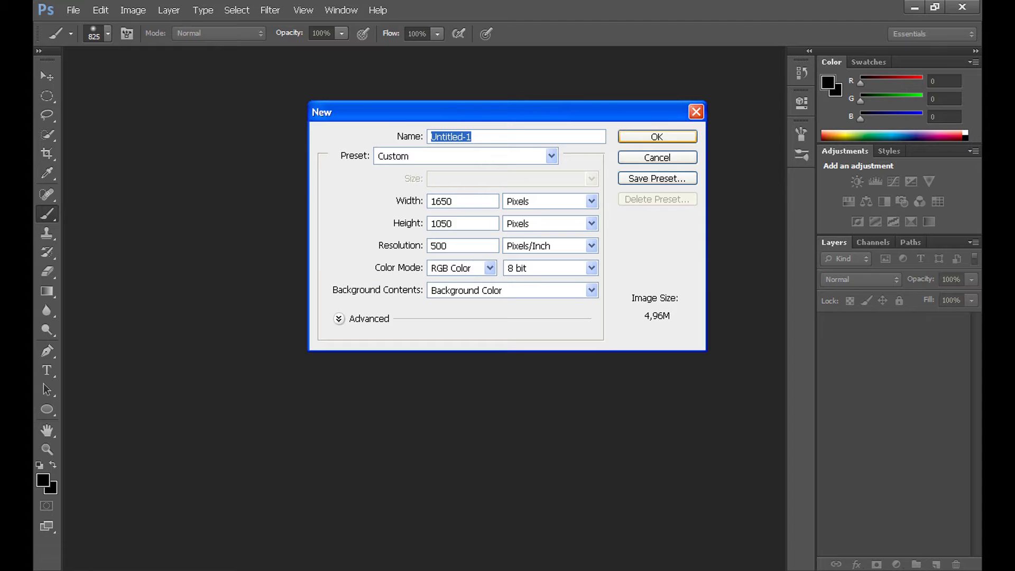
key(Return)
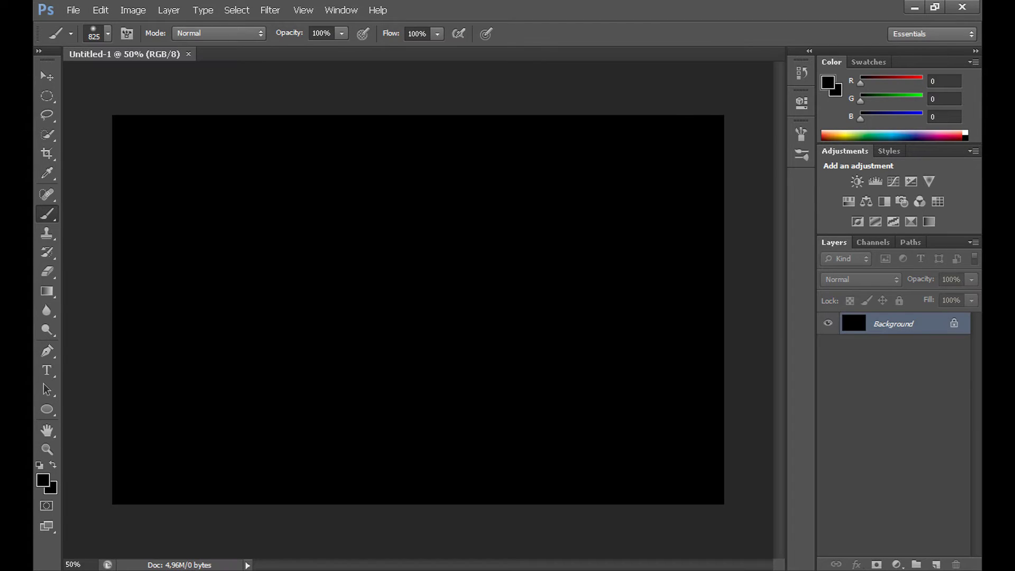
Add a new empty layer above the Background and hide the Background layer
key(v)
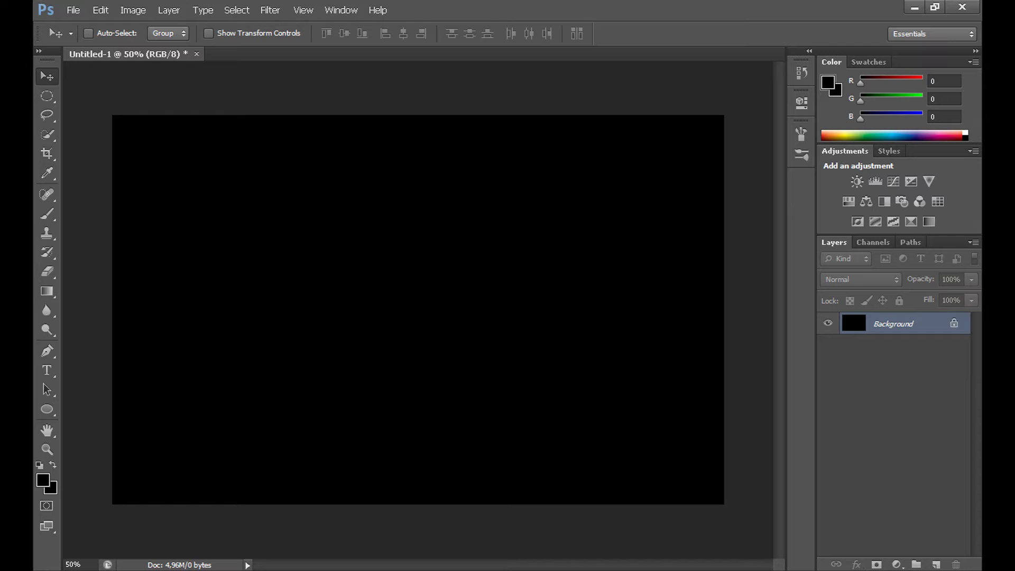
click(935, 564)
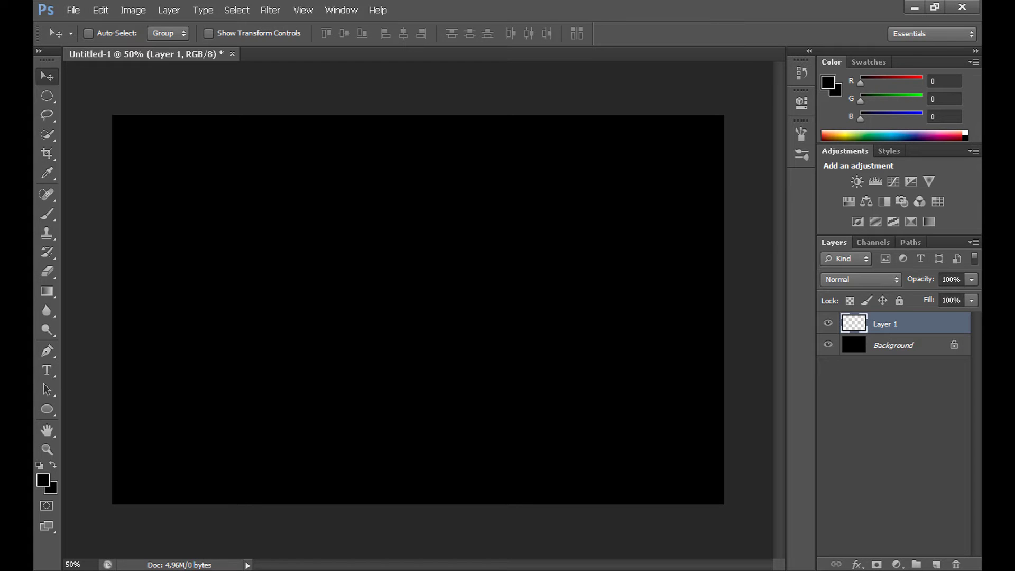
click(828, 344)
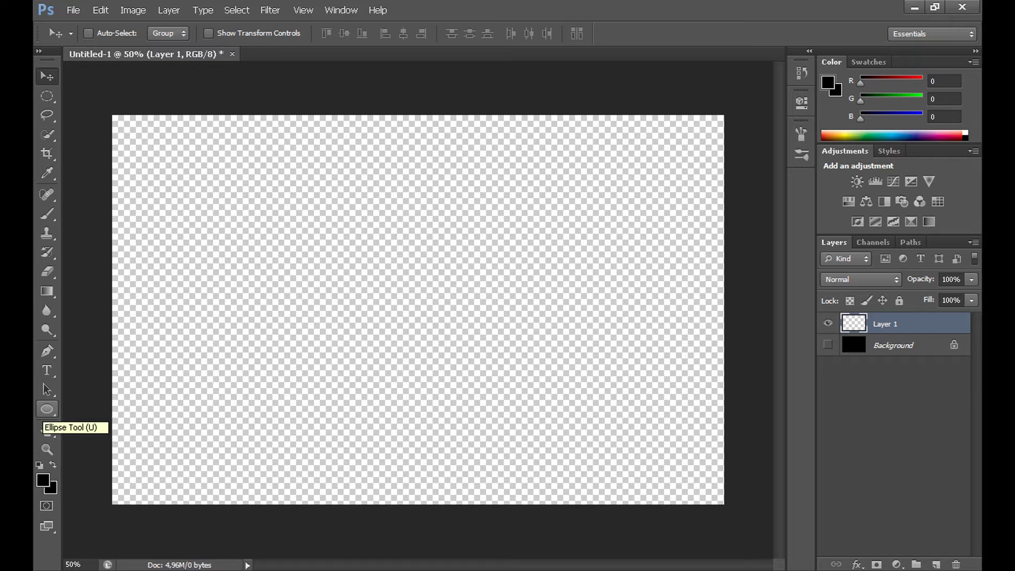
Draw a black filled circle about 192 × 194 px left of the canvas center with the Ellipse tool
click(46, 408)
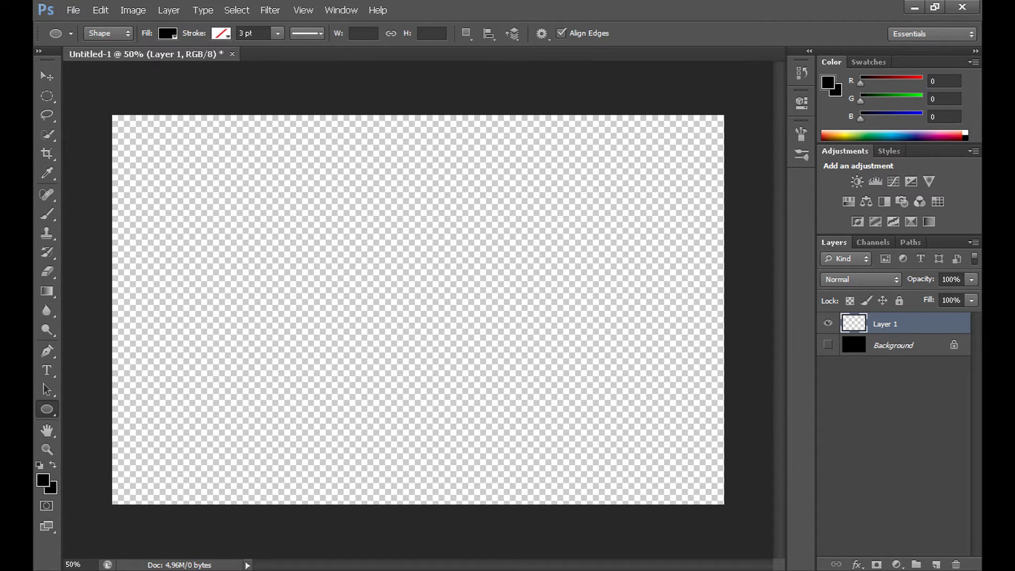
click(43, 480)
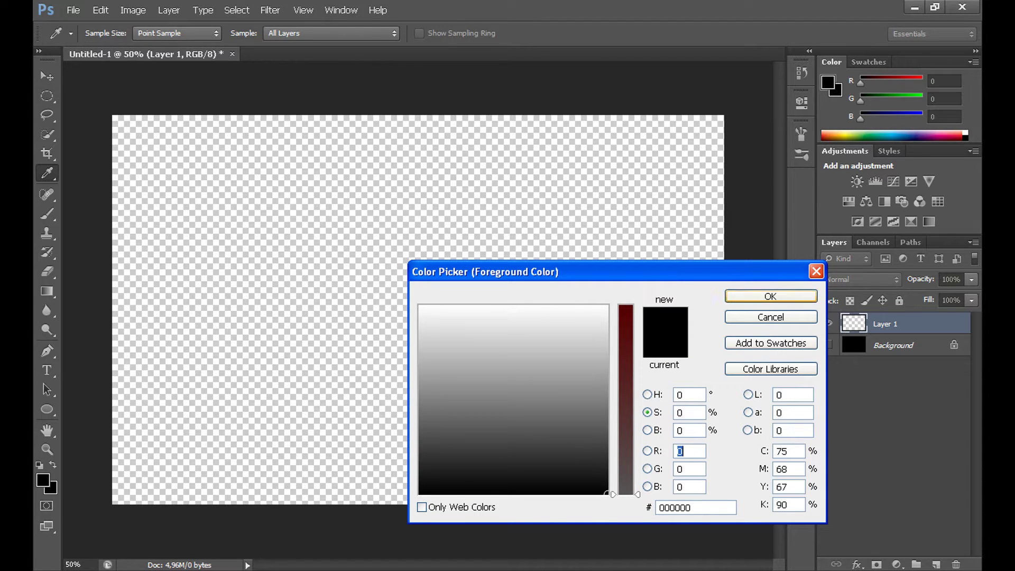
click(769, 296)
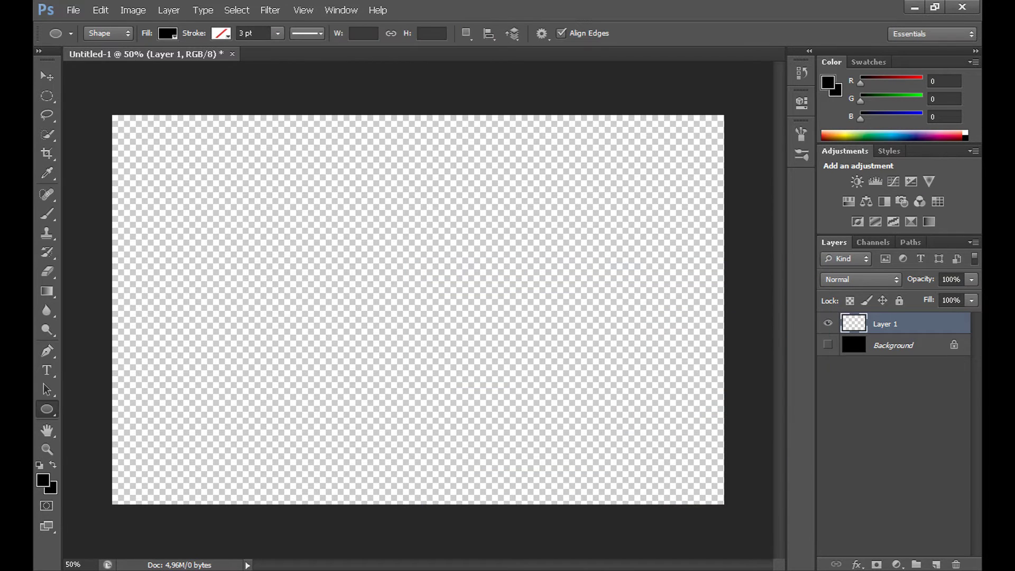
drag(258, 275, 331, 348)
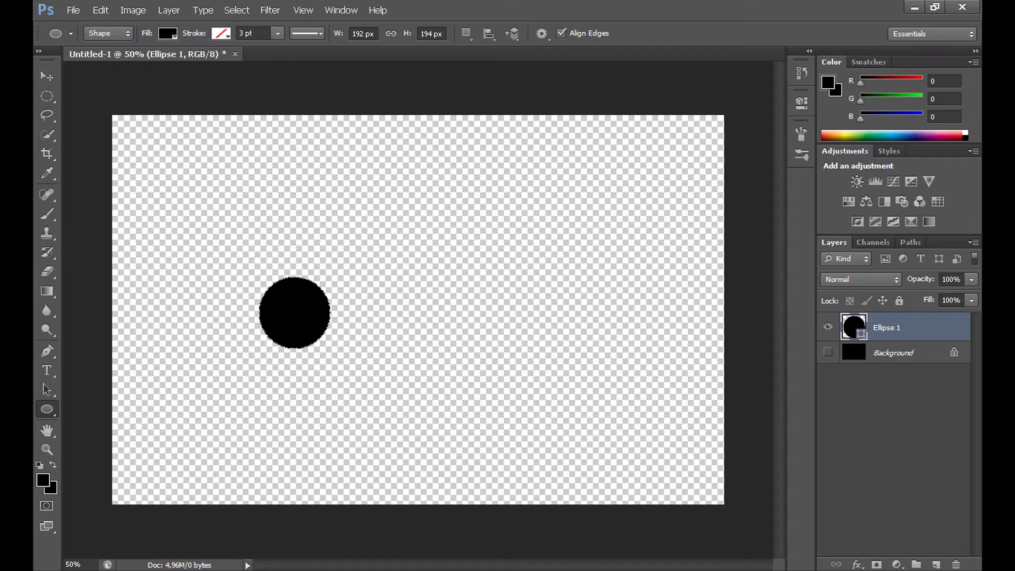
Set the fill opacity of the Ellipse 1 layer to 50% in its blending options
right_click(853, 329)
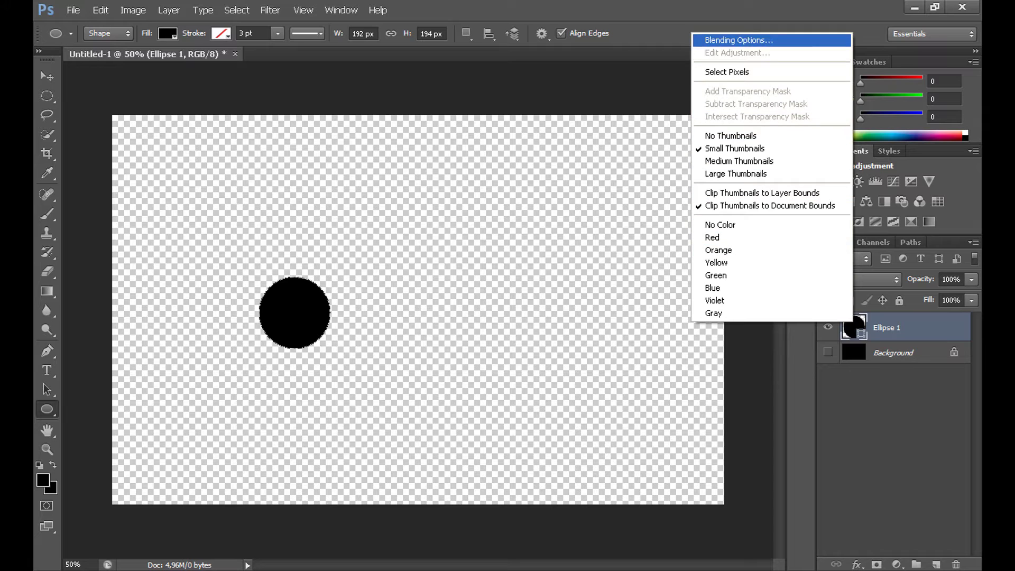
click(738, 40)
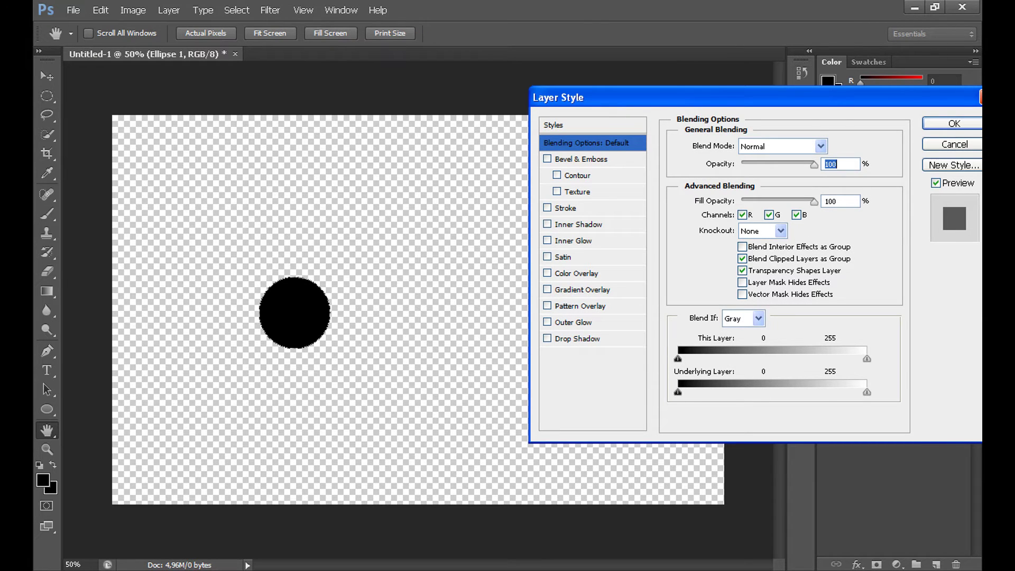
key(Tab)
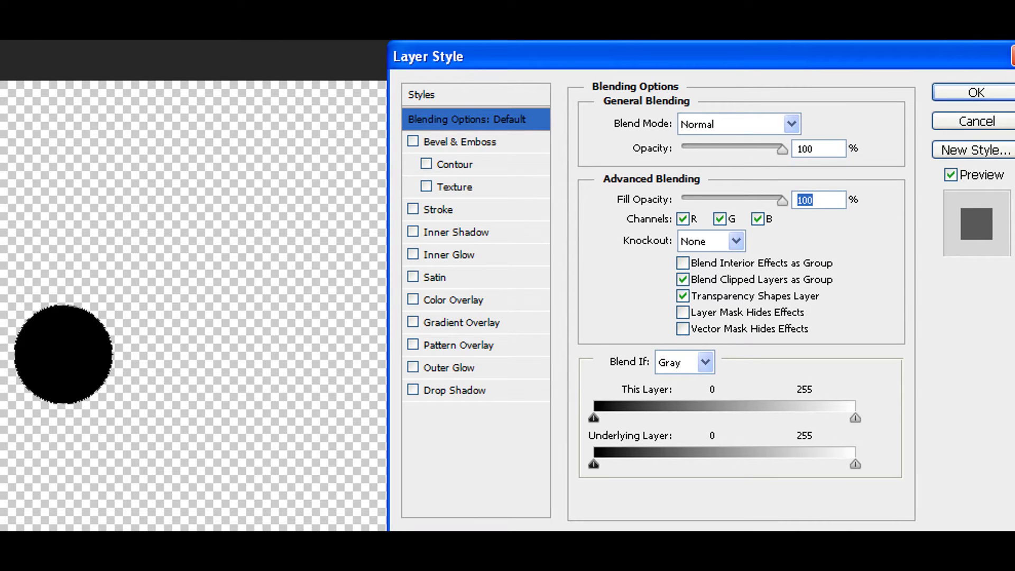
text(51)
key(Down)
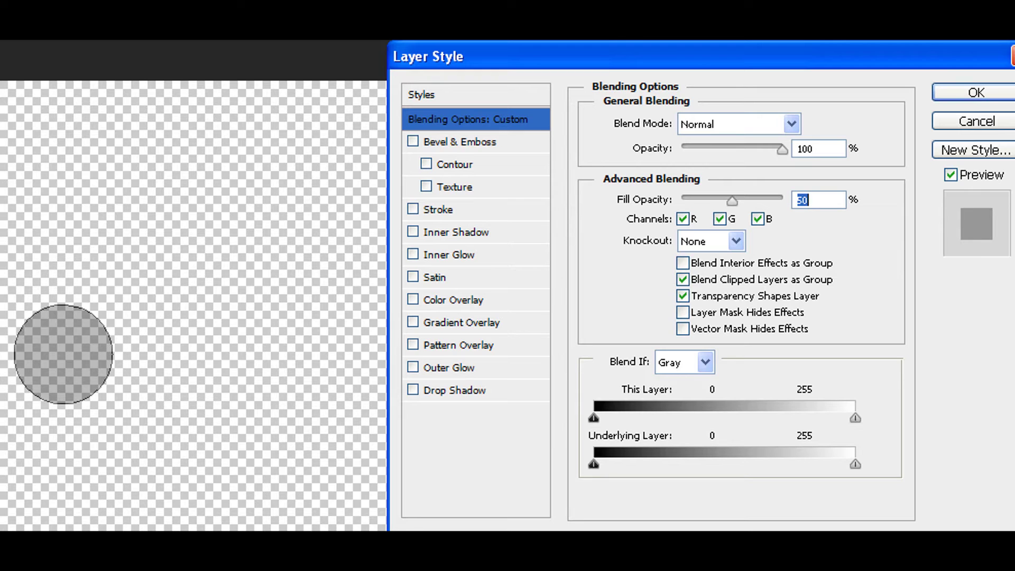
Add a black outside stroke of 10 px to the circle's layer style
click(412, 208)
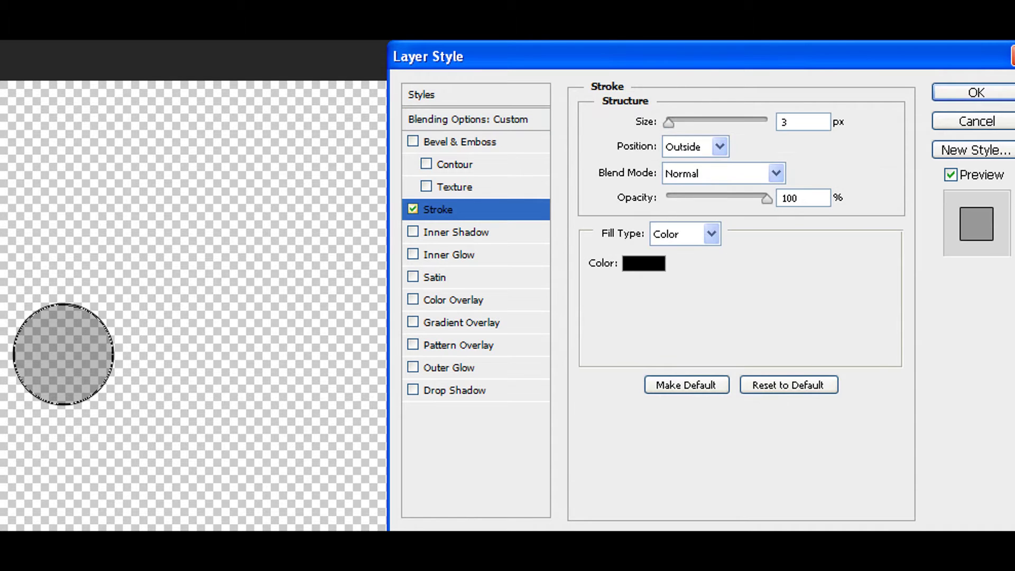
double_click(784, 122)
text(10)
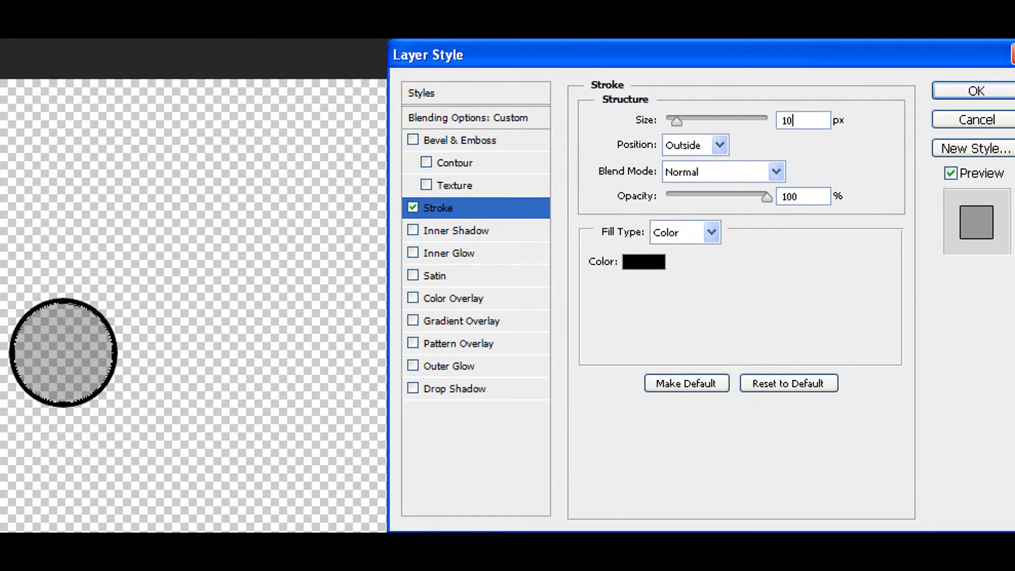
Add an inner shadow with a distance of about 30 px to the circle and apply the layer style
click(412, 230)
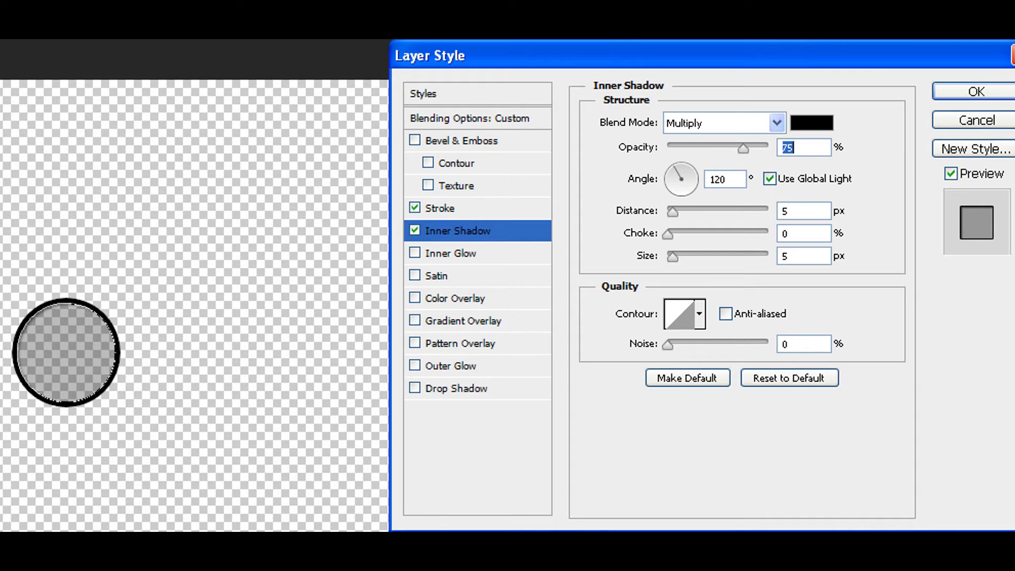
drag(672, 211, 693, 211)
key(Up)
key(Up)
key(Up)
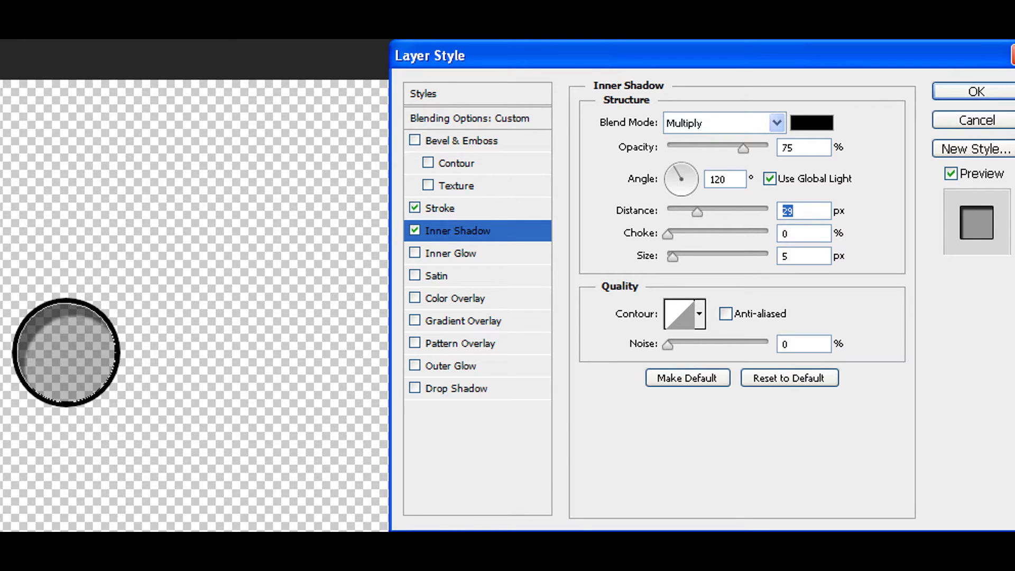
key(Up)
key(Return)
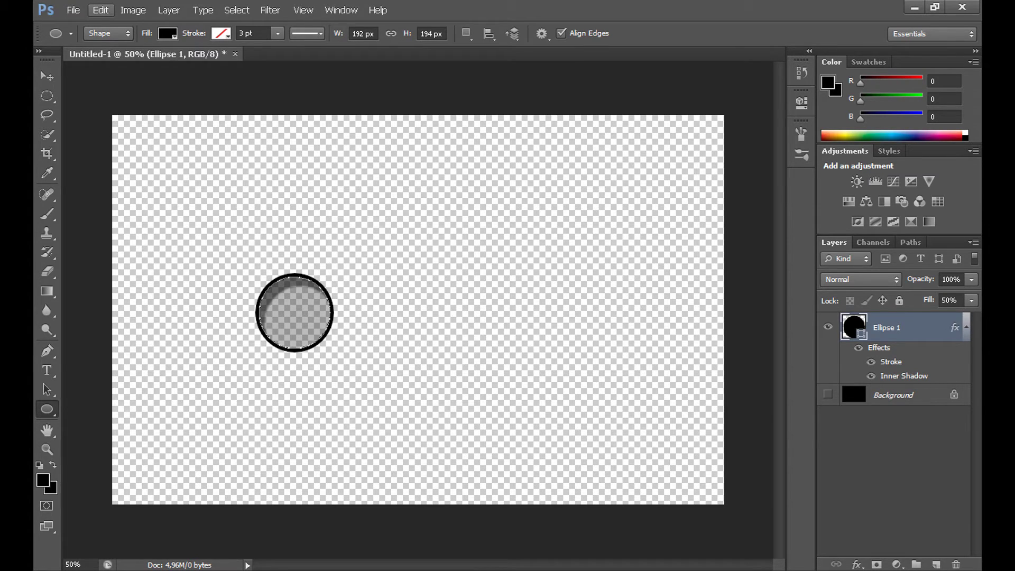
Define the styled circle as a brush preset named "Bokeh"
click(100, 10)
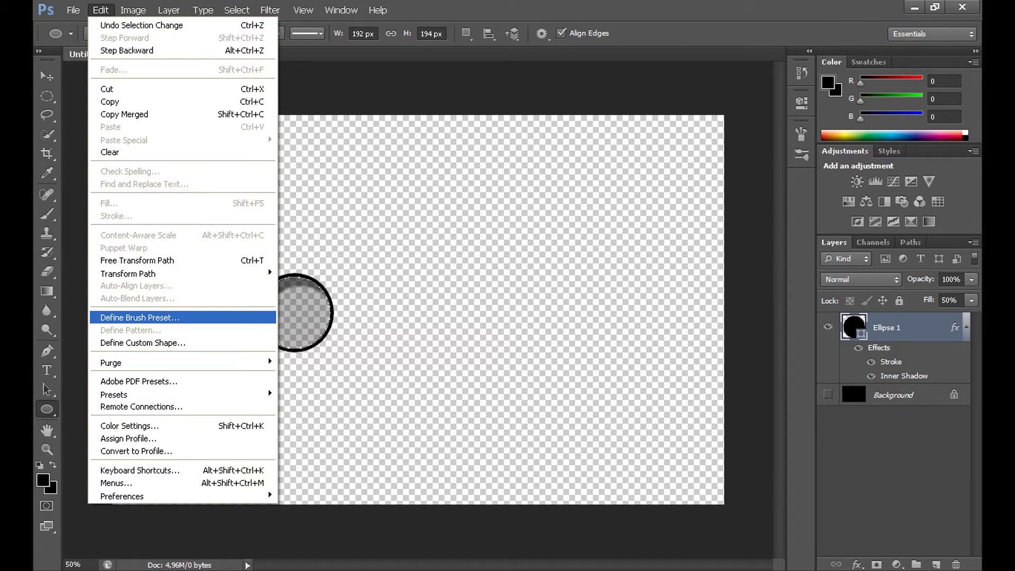
click(140, 318)
text(Bo)
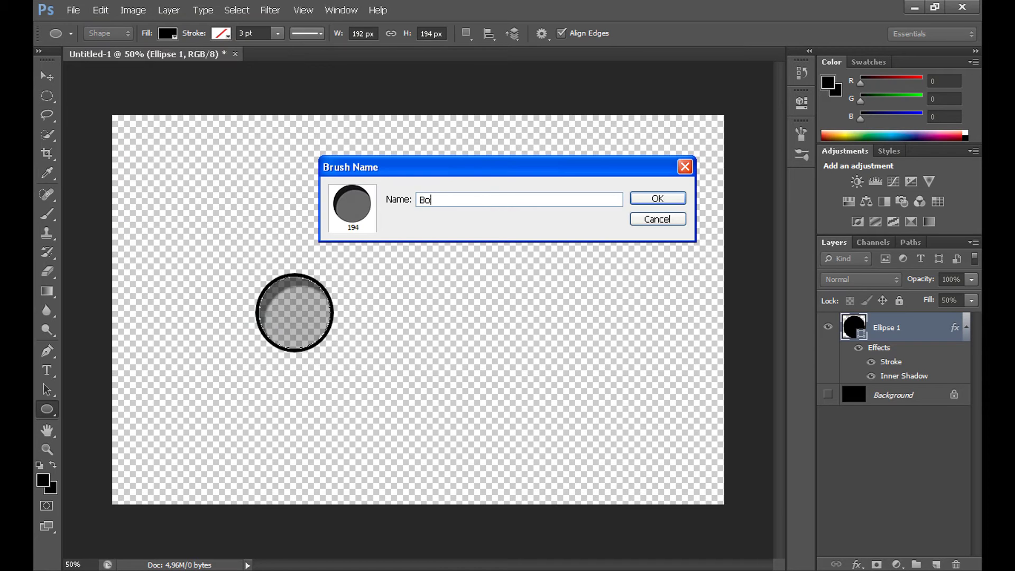
key(BackSpace)
key(BackSpace)
text(Bokeh)
key(Return)
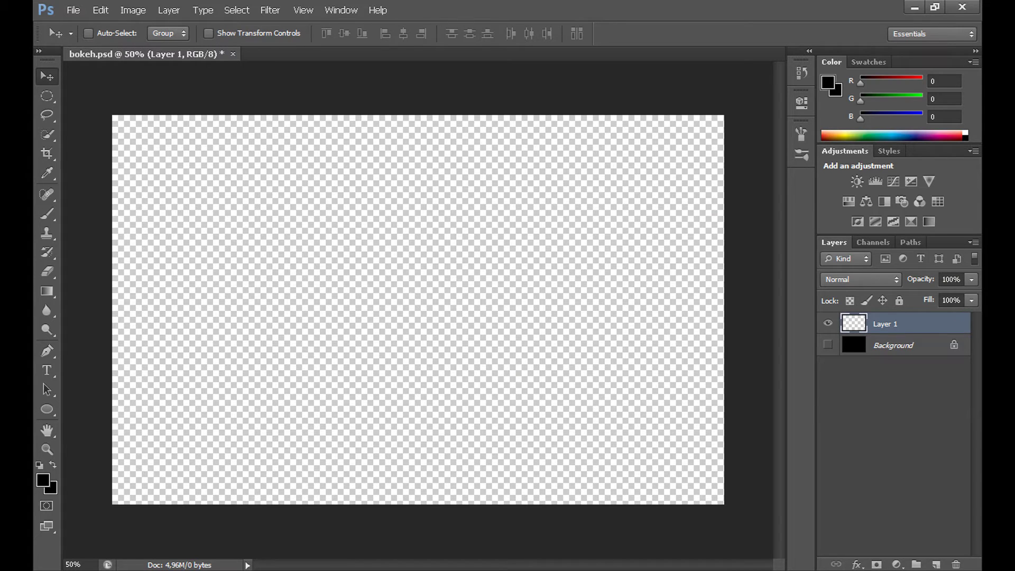
Choose the new 194 px Bokeh brush for the Brush tool and try it at two spots on the empty layer of bokeh.psd
click(46, 213)
click(107, 33)
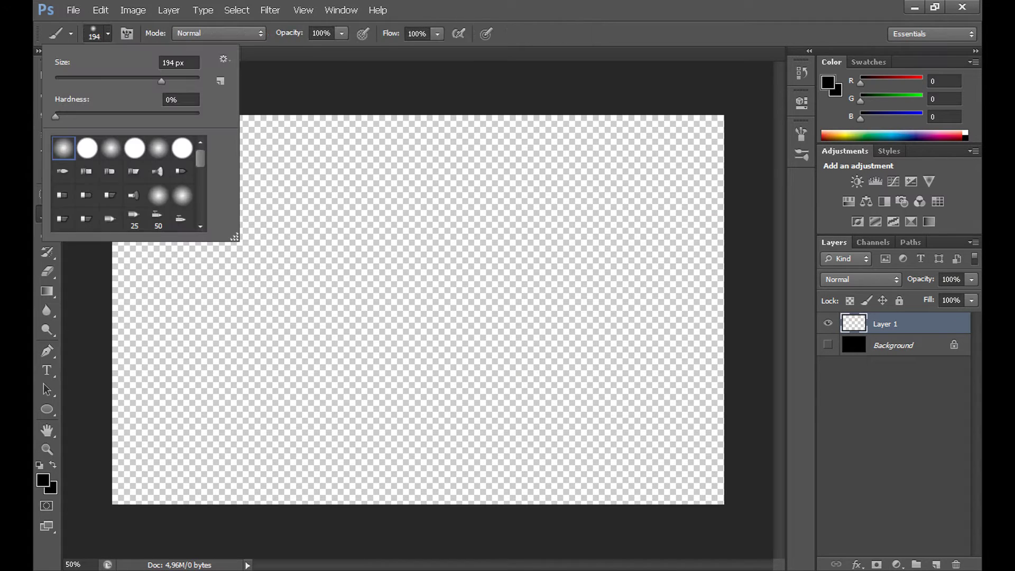
drag(200, 157, 199, 209)
click(111, 219)
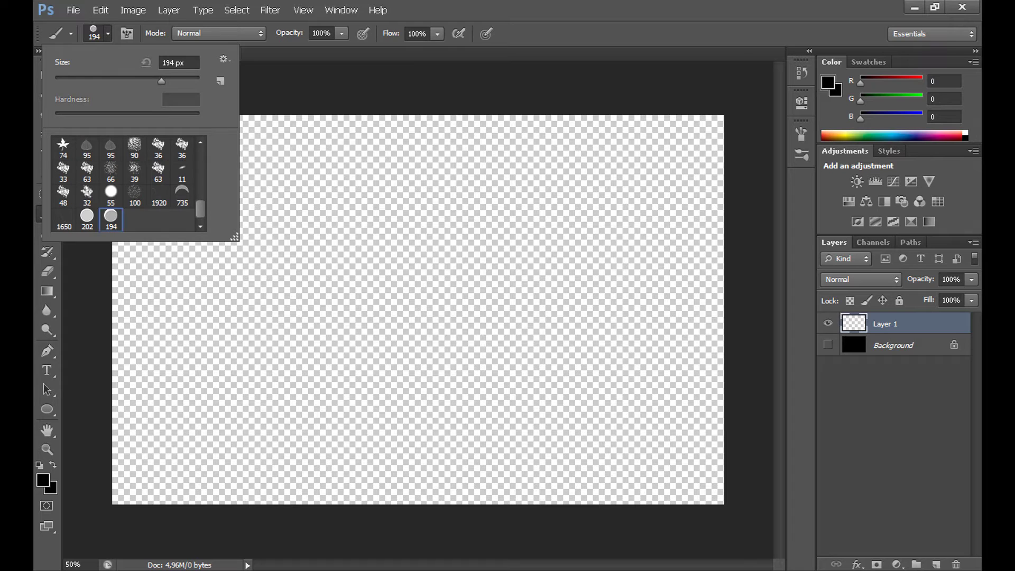
click(346, 265)
click(453, 299)
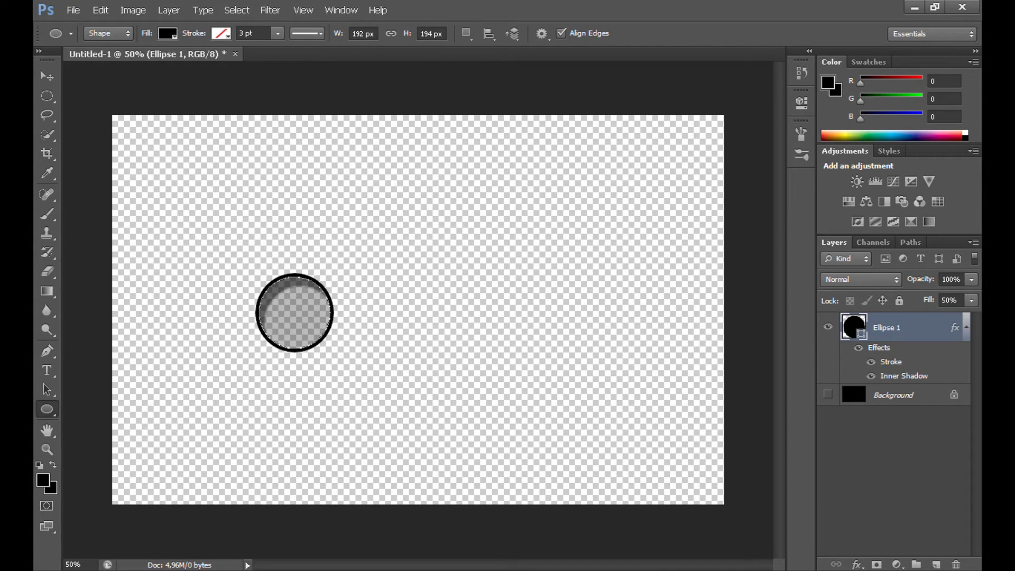
Hide the Ellipse 1 layer, show the Background layer again, and deselect the circular selection
click(828, 326)
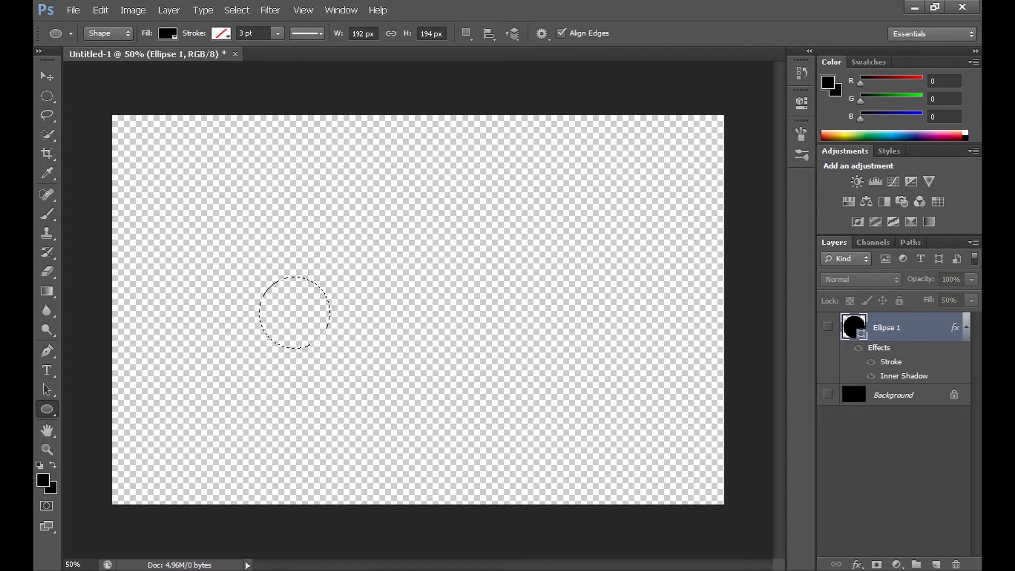
click(828, 393)
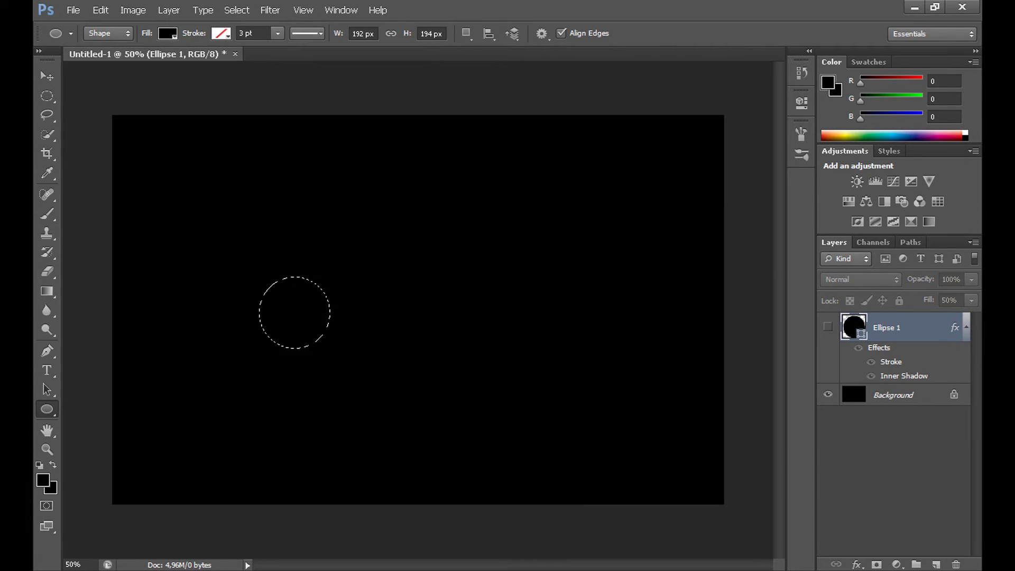
right_click(284, 237)
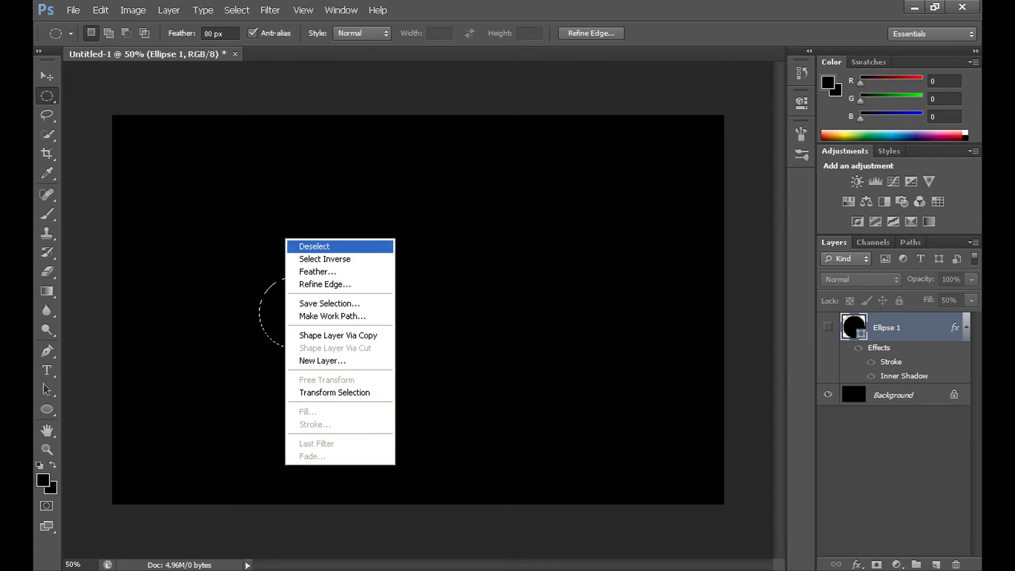
click(296, 243)
Add a linear Gradient Fill layer above the Background using the "Yellow, Violet, Orange, Blue" preset
click(878, 395)
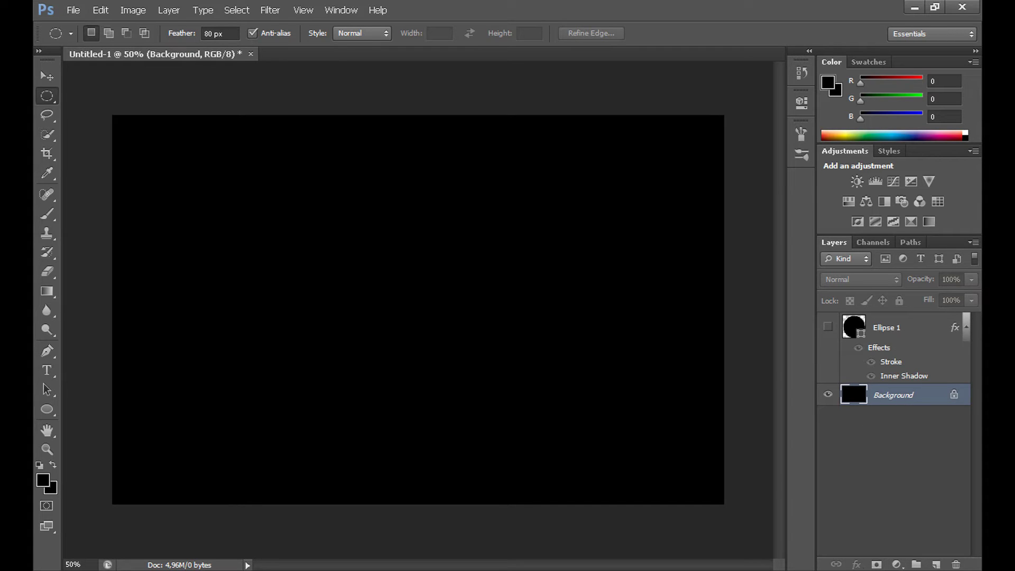
click(896, 564)
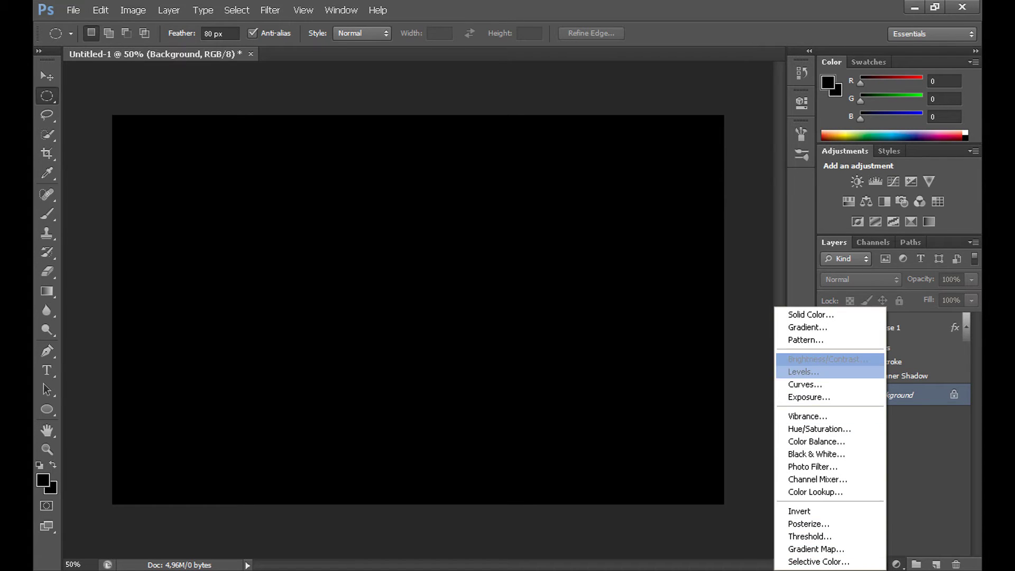
click(807, 327)
click(482, 166)
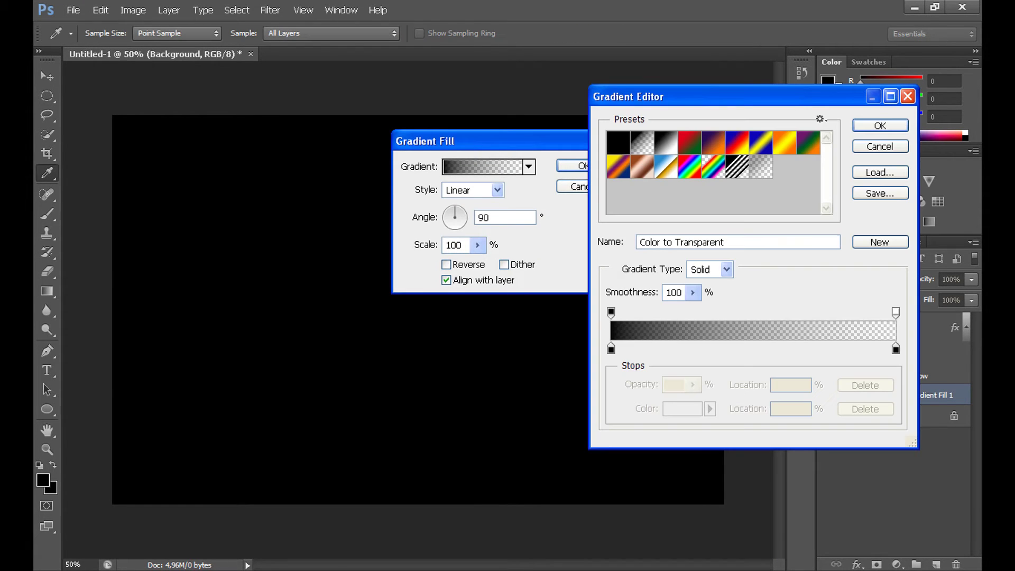
click(618, 166)
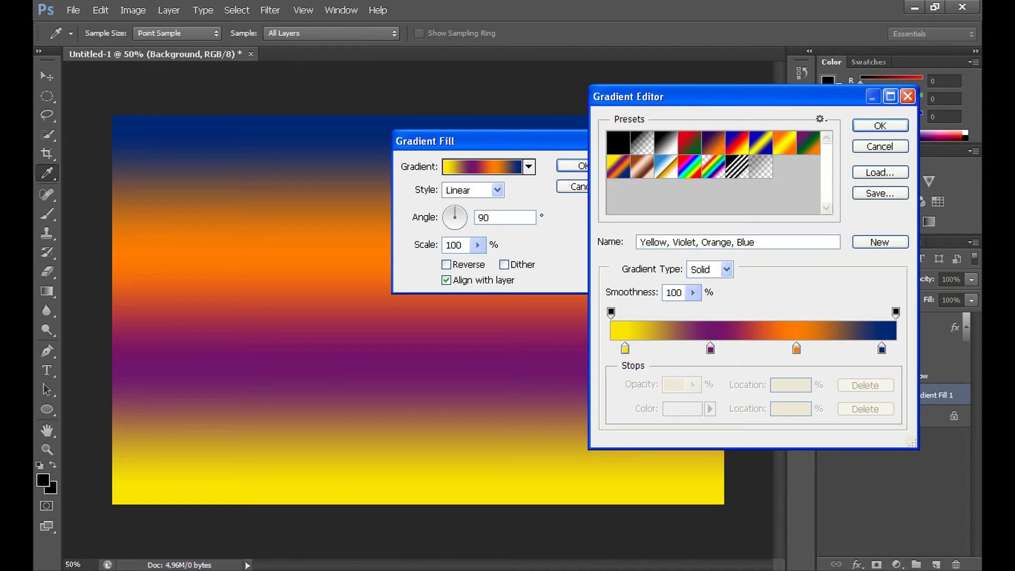
click(880, 125)
Set the gradient fill's angle to 35.54°, apply it, and hide the Gradient Fill 1 layer
drag(455, 210, 461, 212)
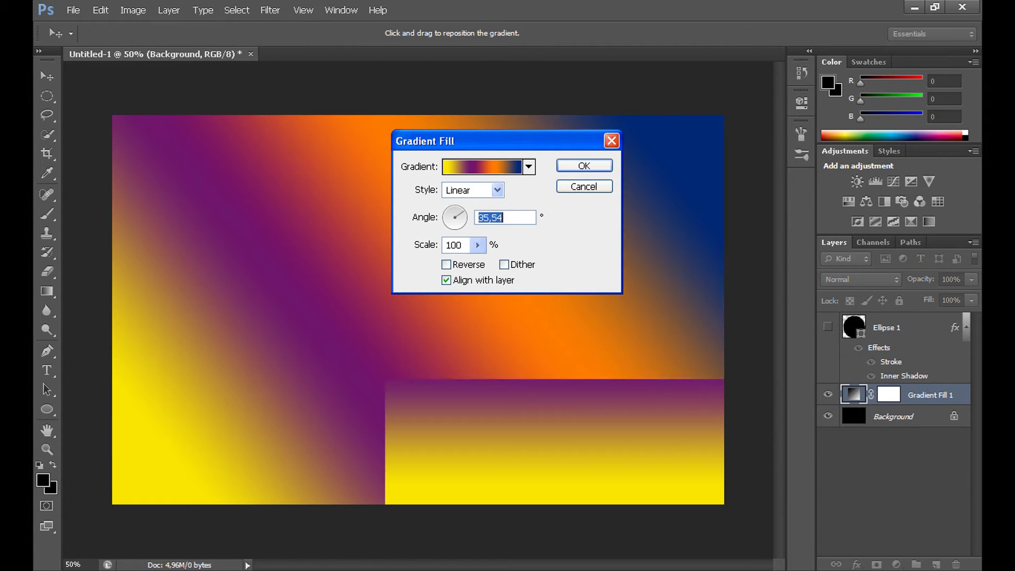
key(Return)
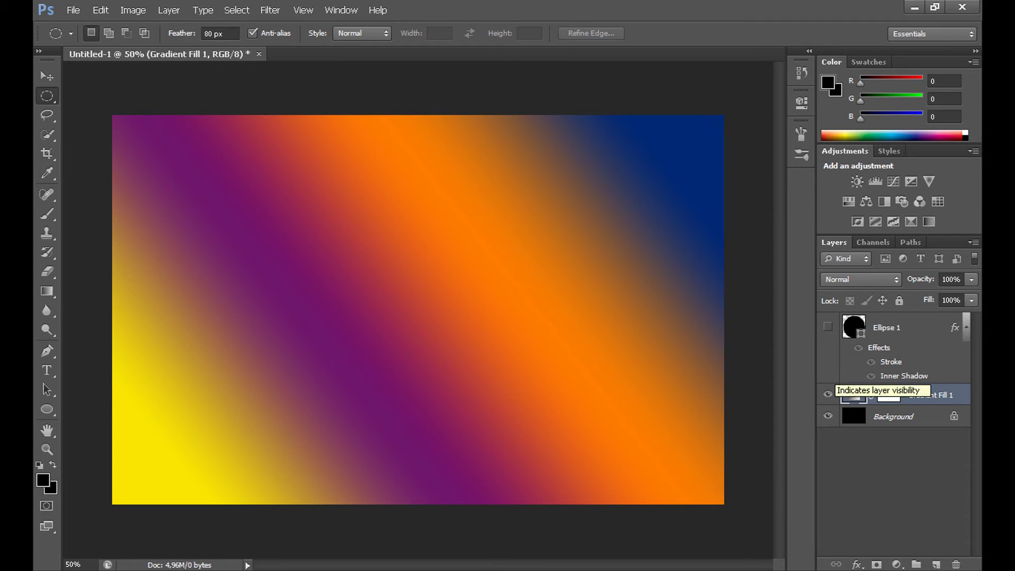
click(828, 394)
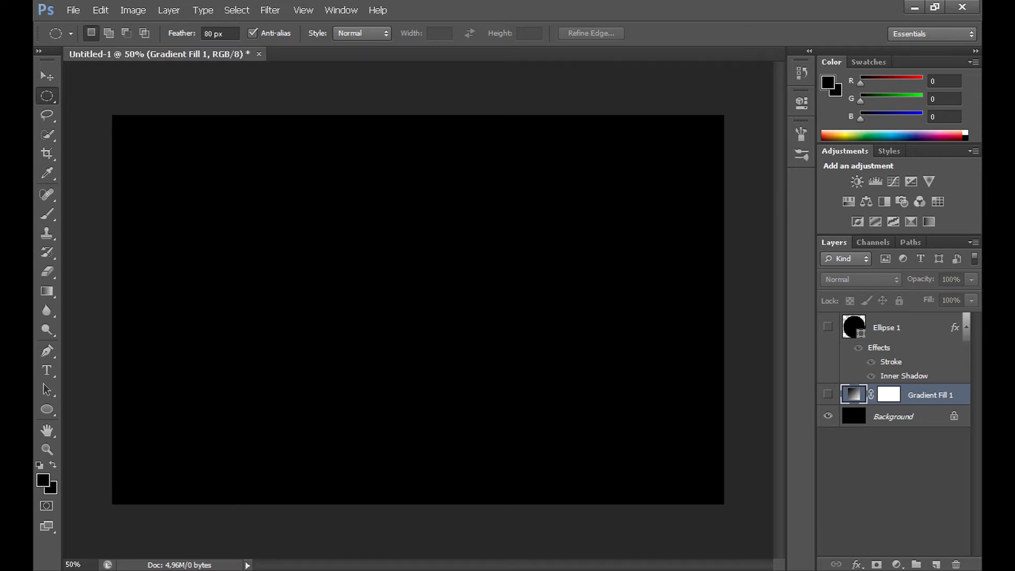
Delete the Ellipse 1 and Gradient Fill 1 layers together, leaving only the Background layer
ctrl+click(904, 327)
right_click(902, 327)
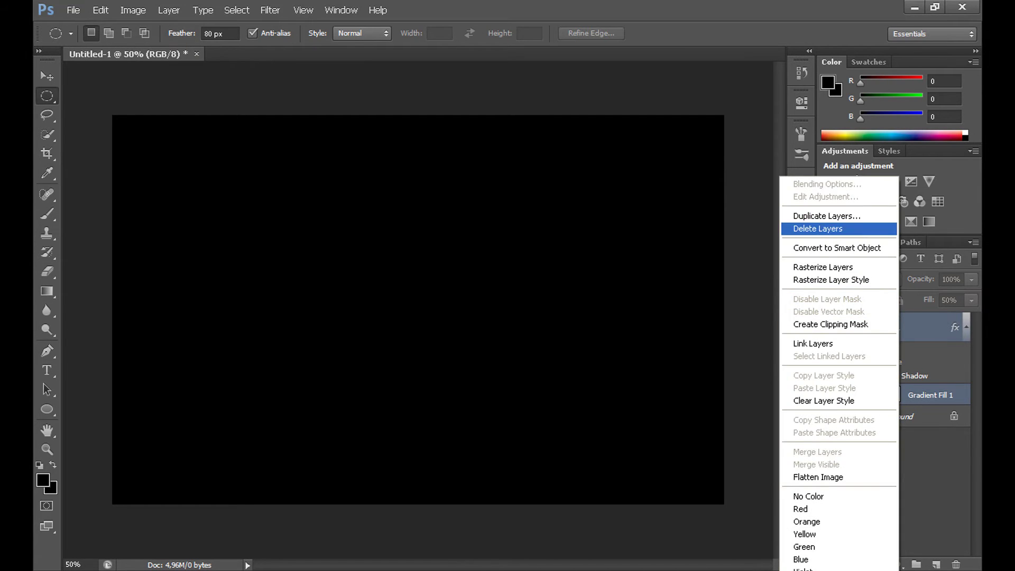
click(792, 224)
click(477, 224)
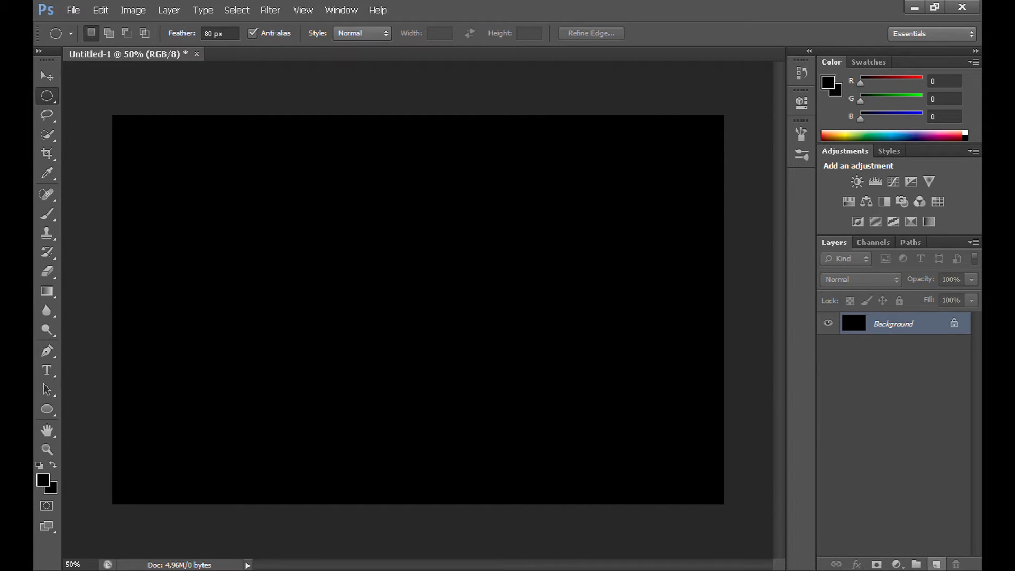
Add a Solid Color fill layer above the Background using the very dark blue #07001d
click(936, 564)
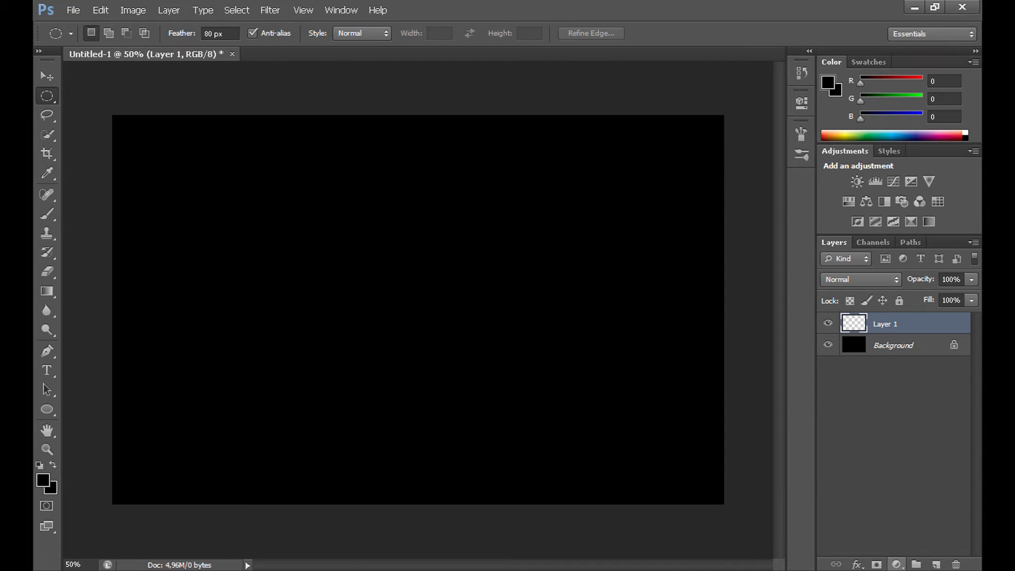
click(896, 565)
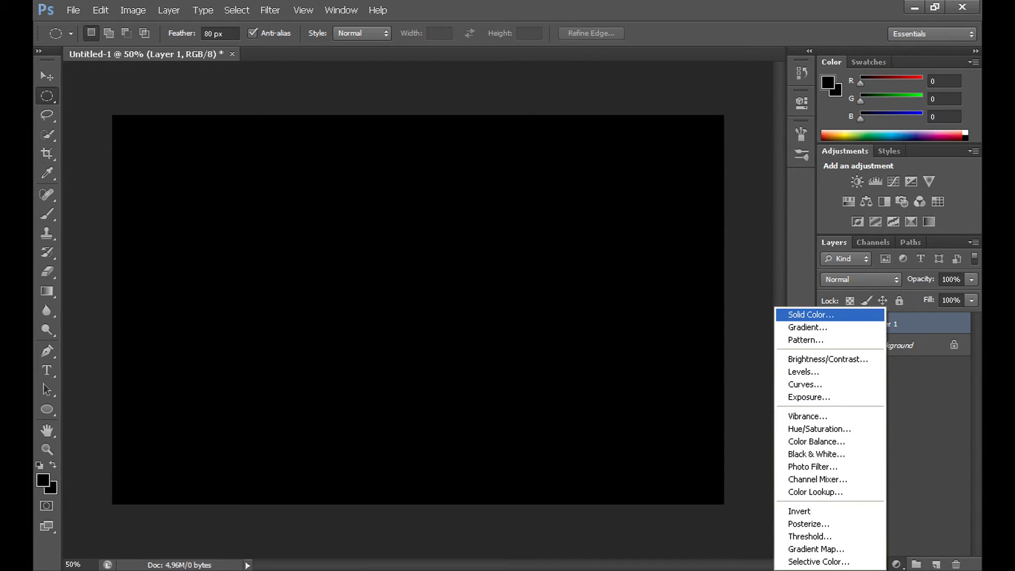
click(810, 315)
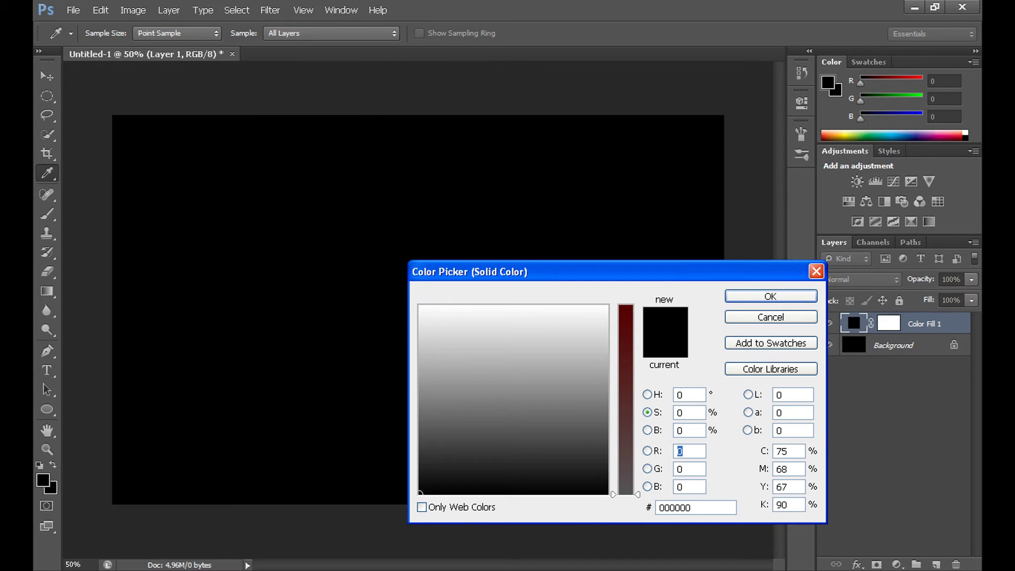
drag(625, 493, 626, 305)
drag(545, 444, 552, 472)
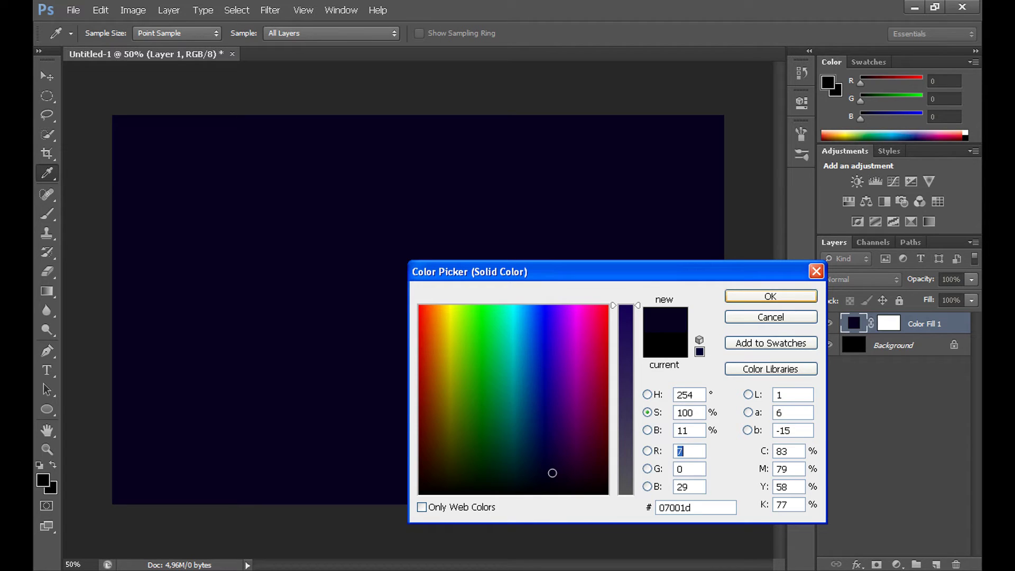
key(Return)
key(m)
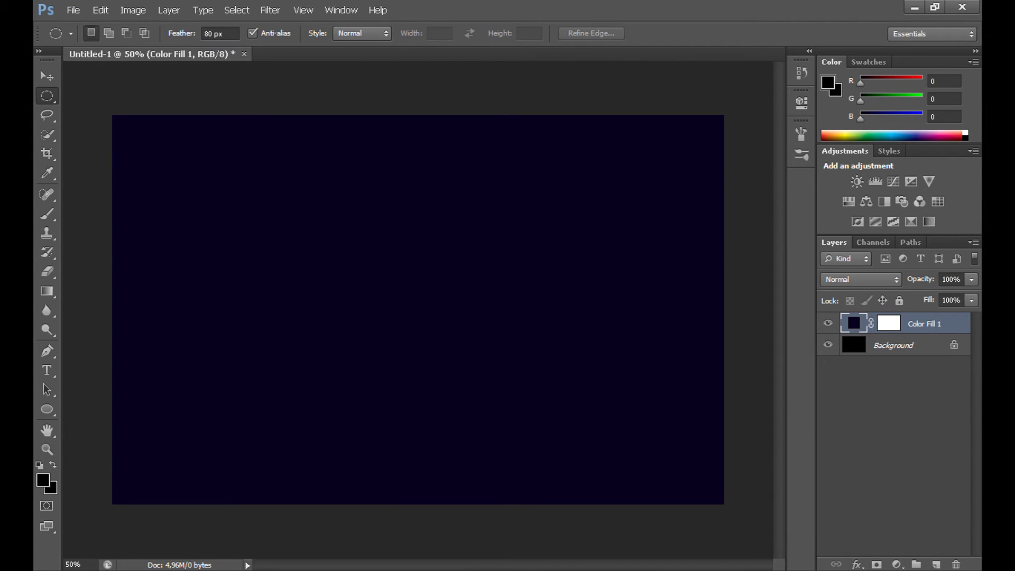
Add an empty layer above Color Fill 1 and set the Brush tool to a soft round tip at 825 px
click(936, 565)
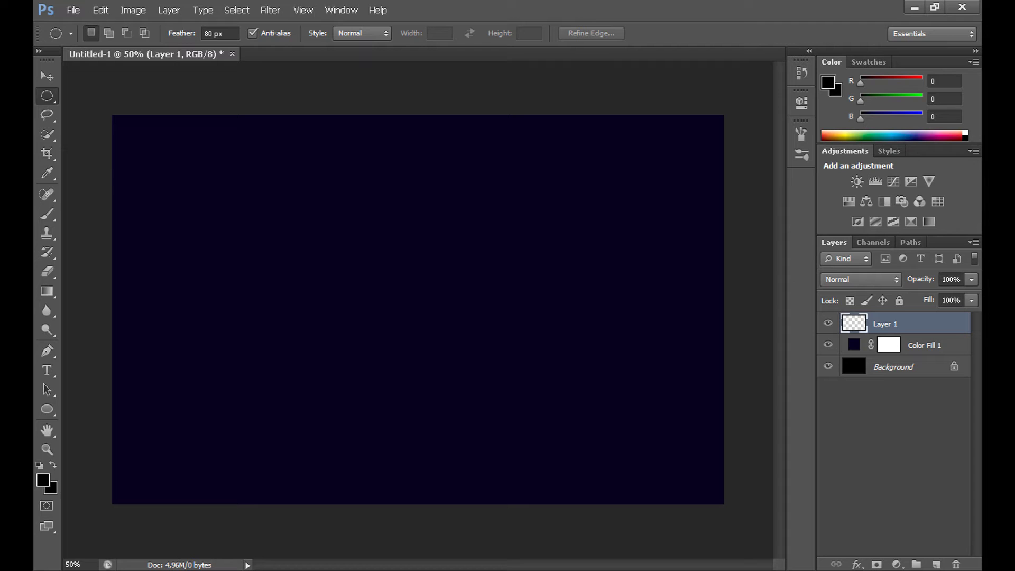
key(b)
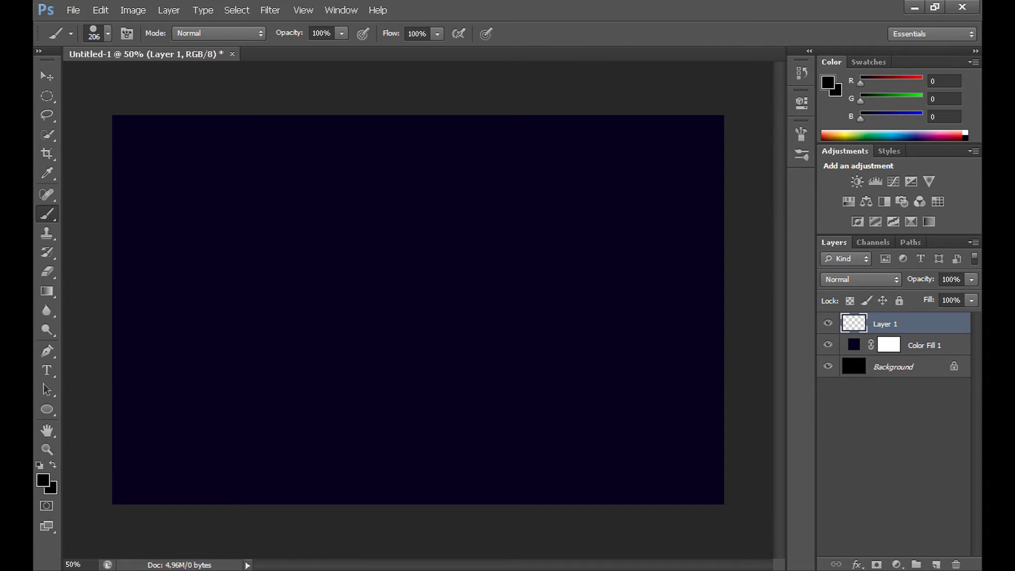
click(108, 33)
click(181, 195)
scroll(128, 184, up, 5)
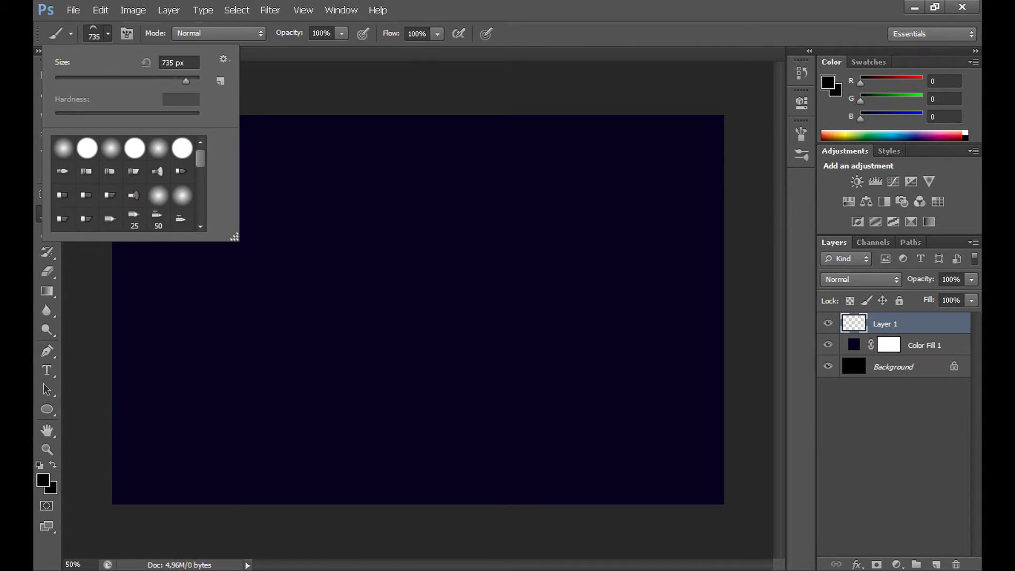
click(63, 148)
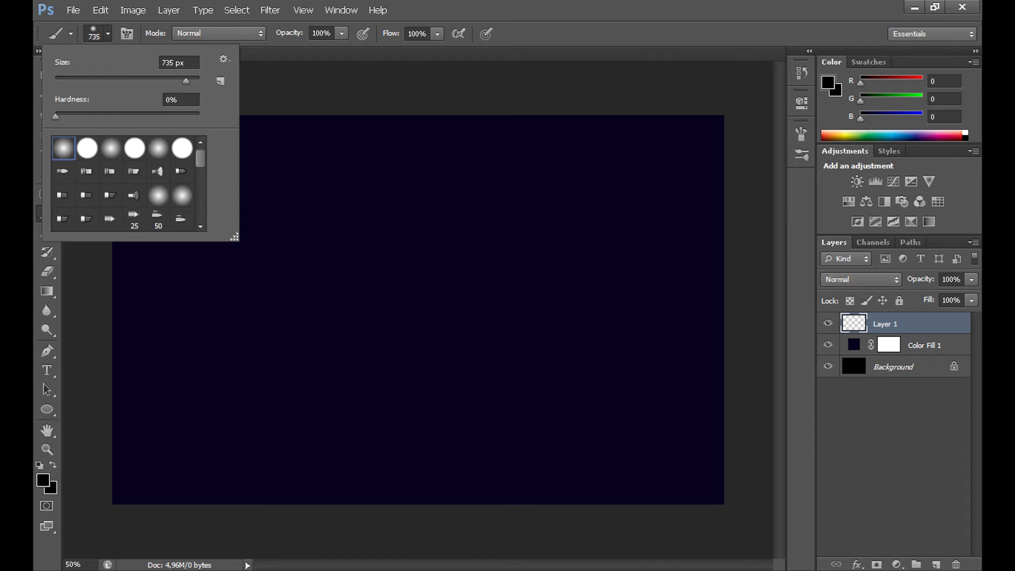
drag(186, 81, 187, 81)
text(825)
key(Return)
key(Return)
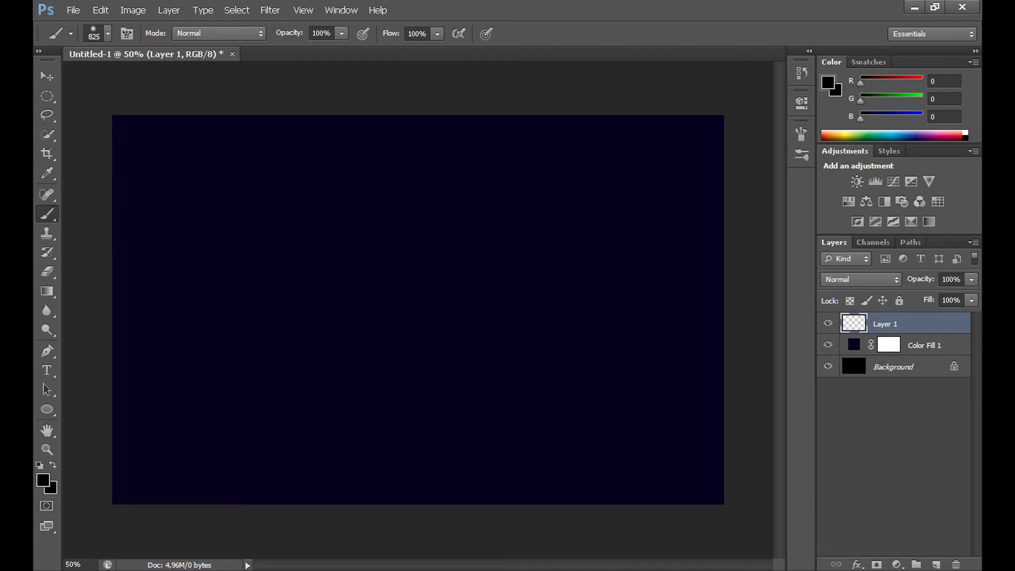
Set the foreground color to yellow #fffc00 and paint two overlapping soft spots on each side of the canvas on Layer 1
click(43, 479)
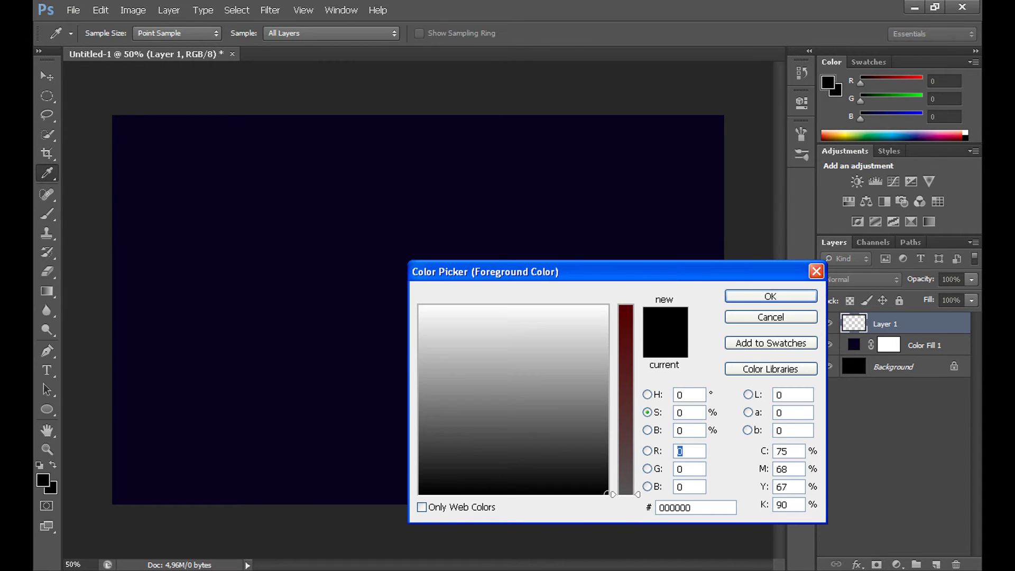
drag(625, 494, 626, 305)
drag(448, 329, 449, 306)
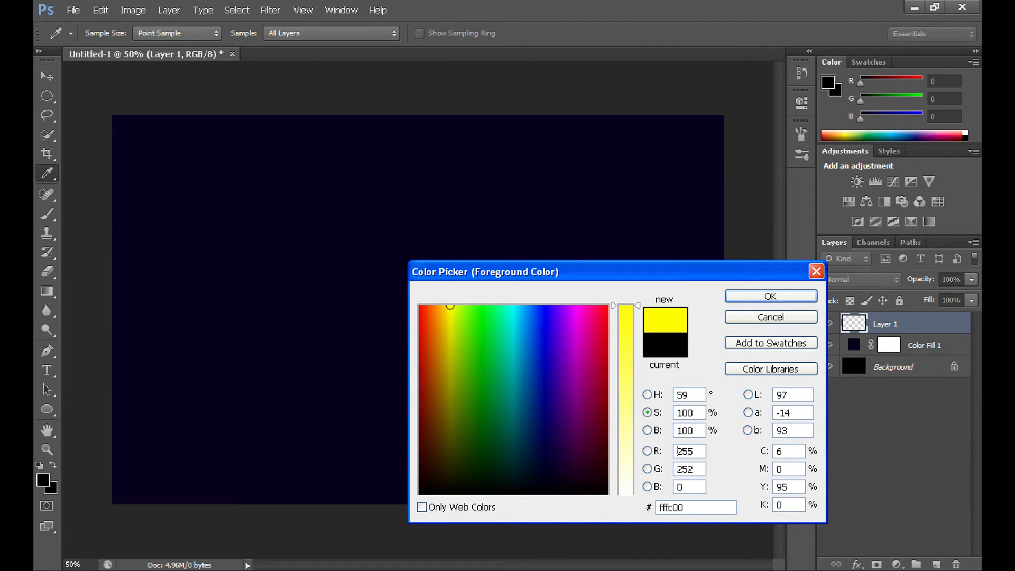
key(Return)
key(b)
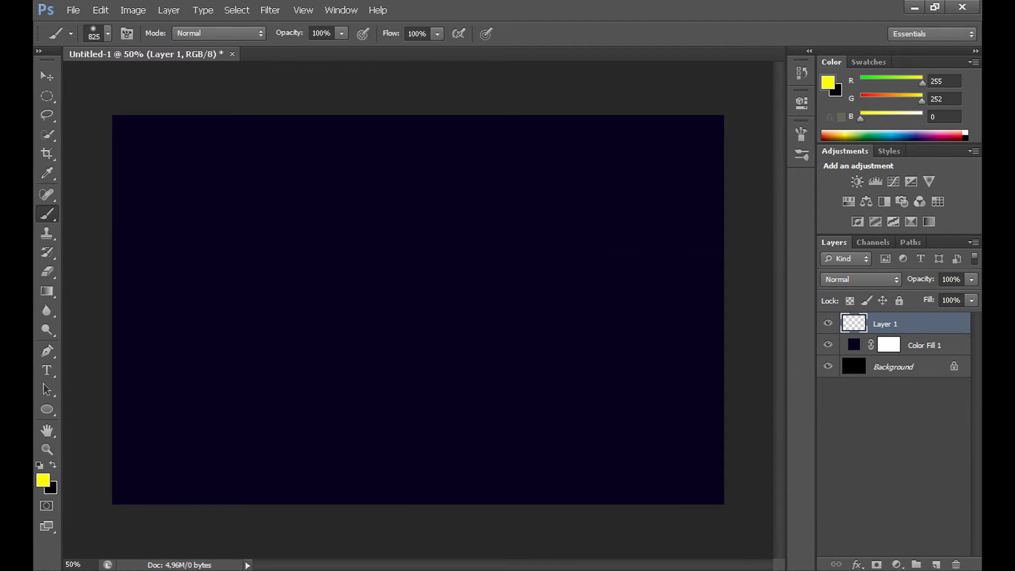
click(242, 301)
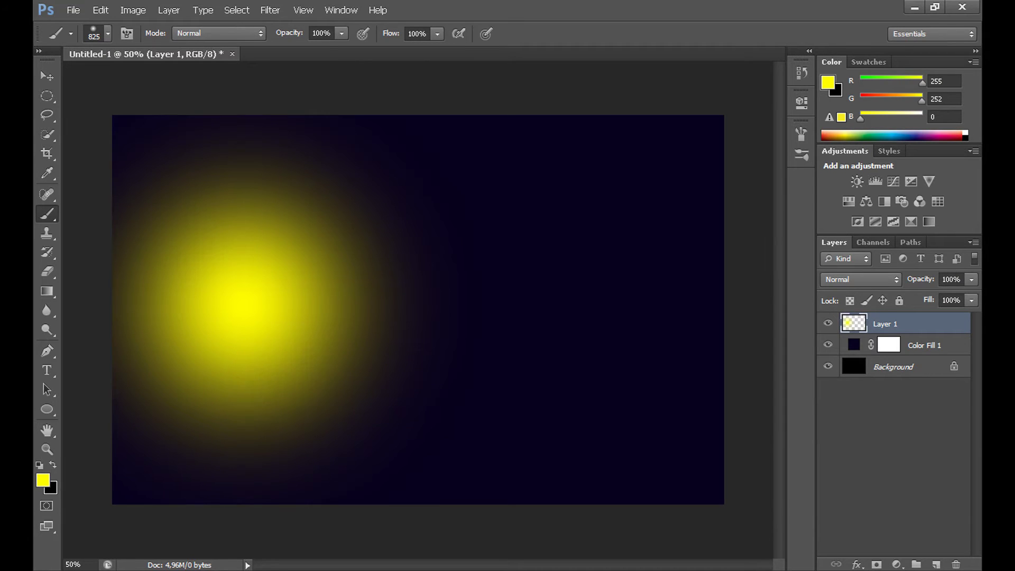
click(620, 314)
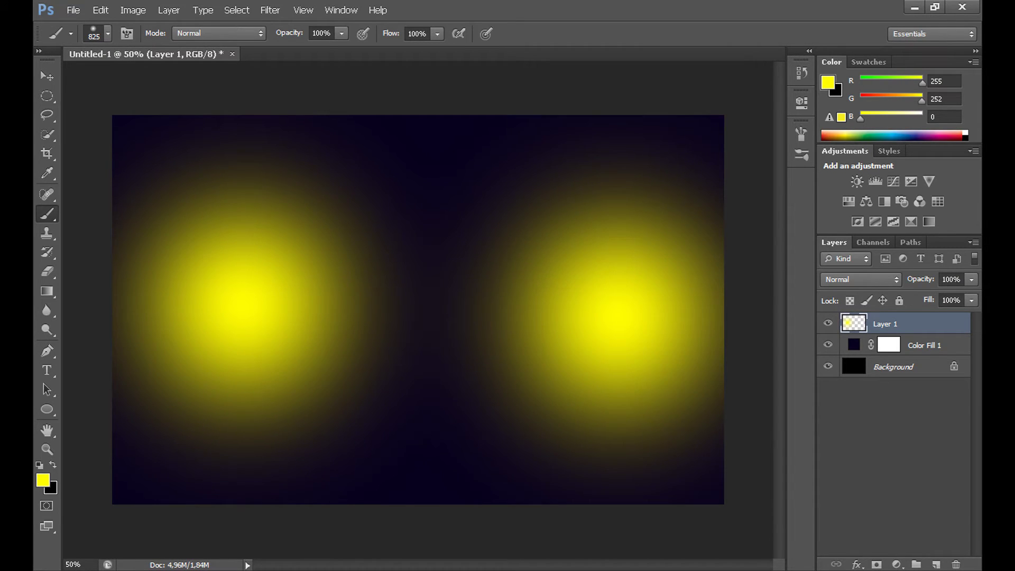
click(561, 288)
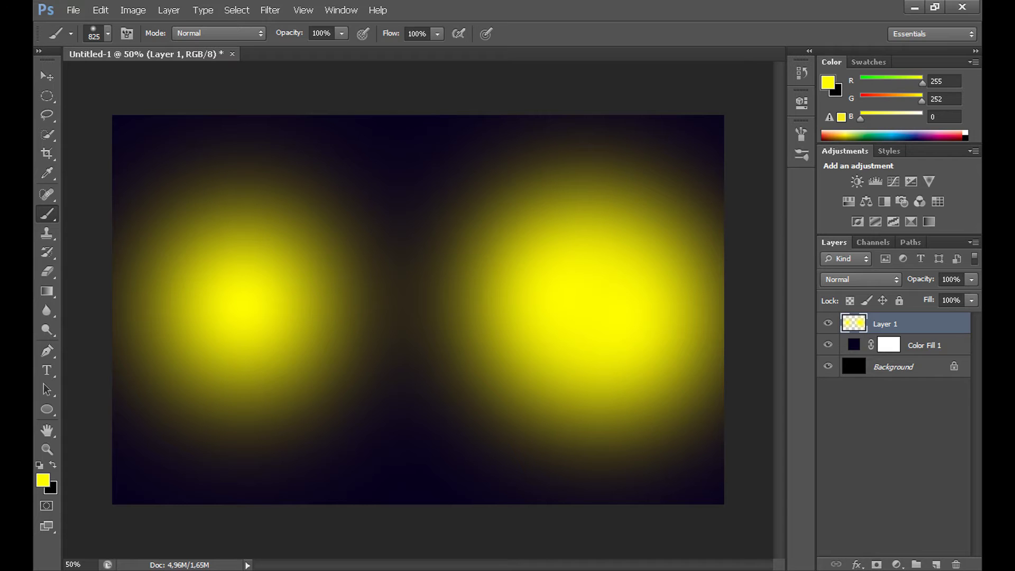
click(244, 285)
Change the foreground color to pure red (255, 0, 0) and paint one soft spot in the center between the yellow glows
click(43, 480)
click(434, 337)
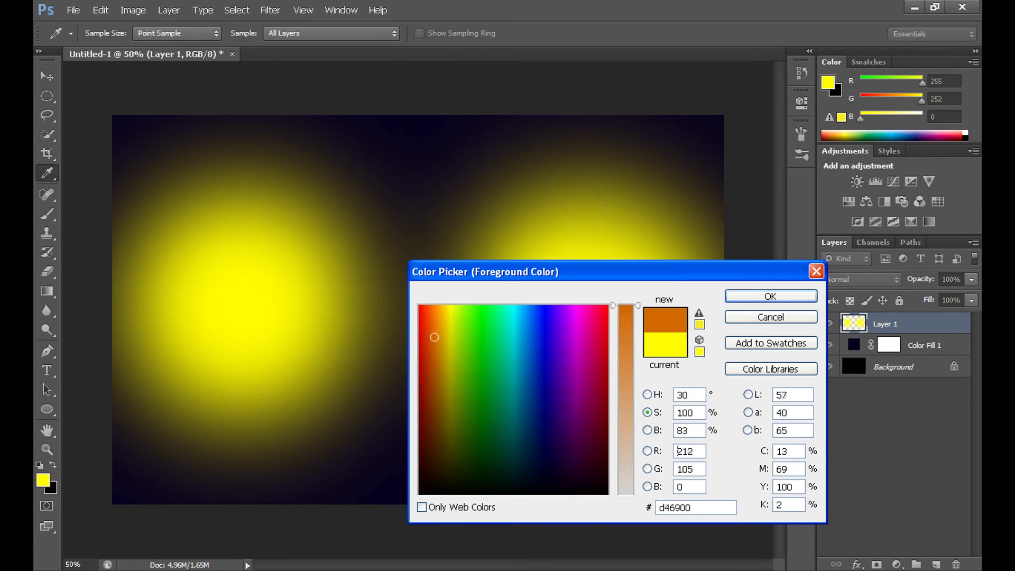
drag(435, 337, 418, 304)
key(Return)
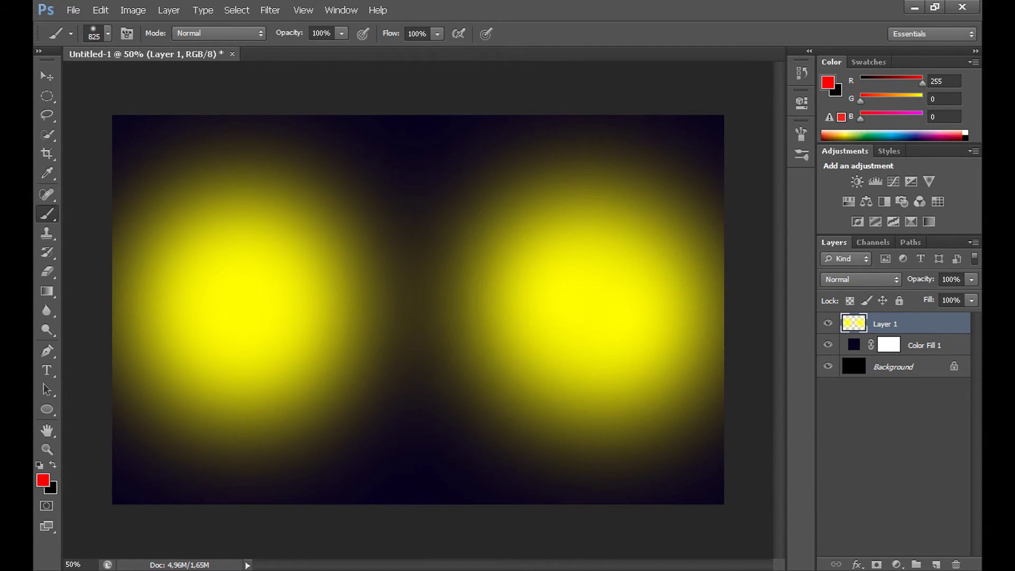
click(404, 290)
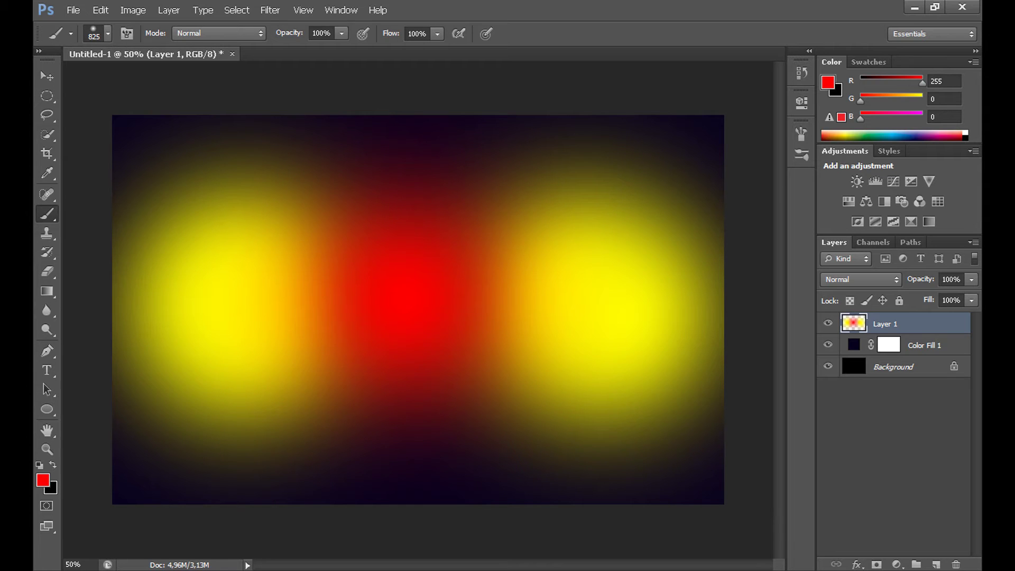
Change the foreground color to orange (255, 132, 0) and paint it over the red spot in the center
click(42, 479)
drag(420, 307, 435, 307)
click(770, 296)
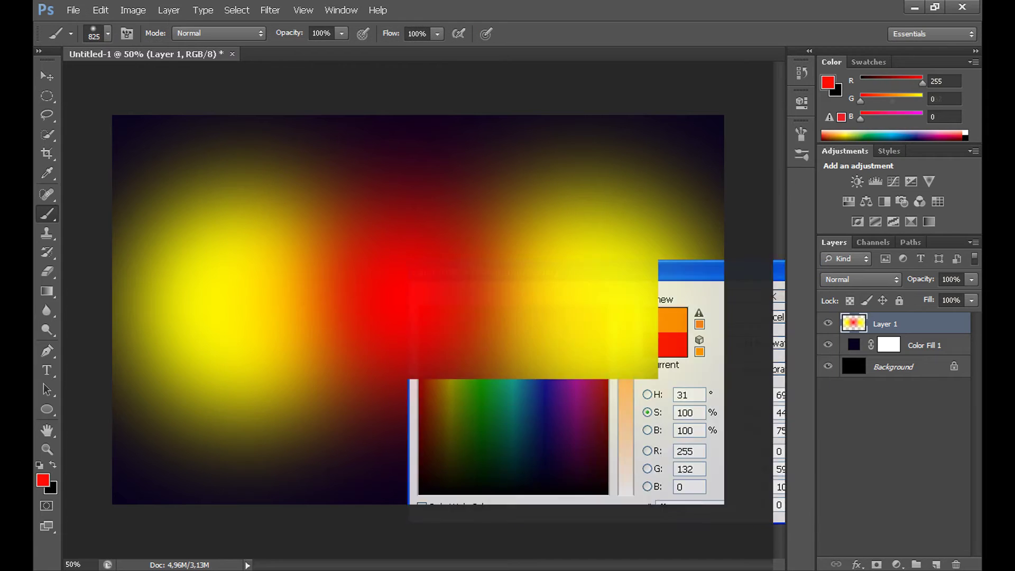
click(417, 300)
click(409, 299)
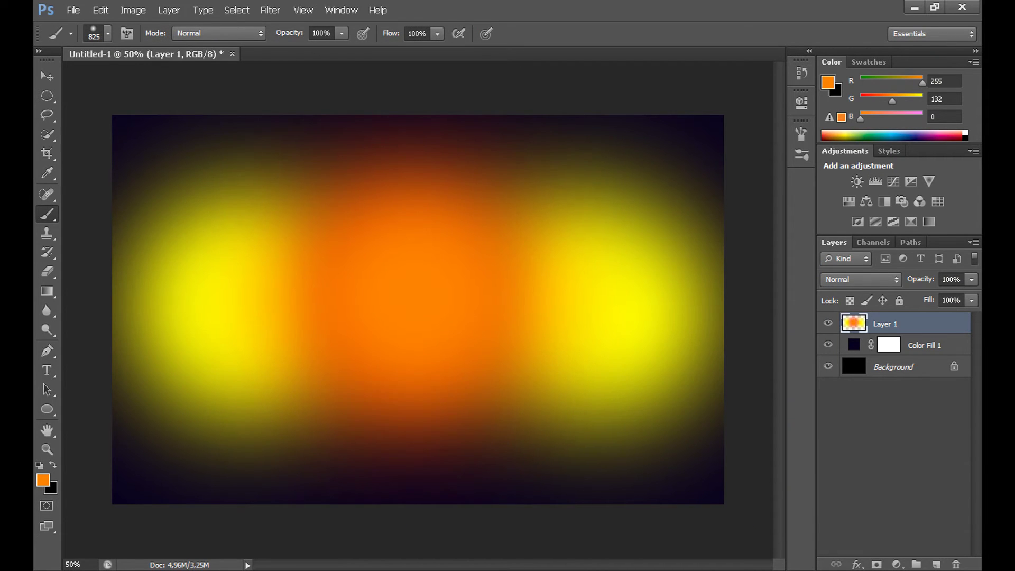
Reduce the soft brush to 494 px and paint four pure red spots around the orange center
click(107, 33)
drag(187, 80, 184, 81)
click(108, 33)
click(43, 479)
click(419, 305)
click(769, 296)
click(512, 204)
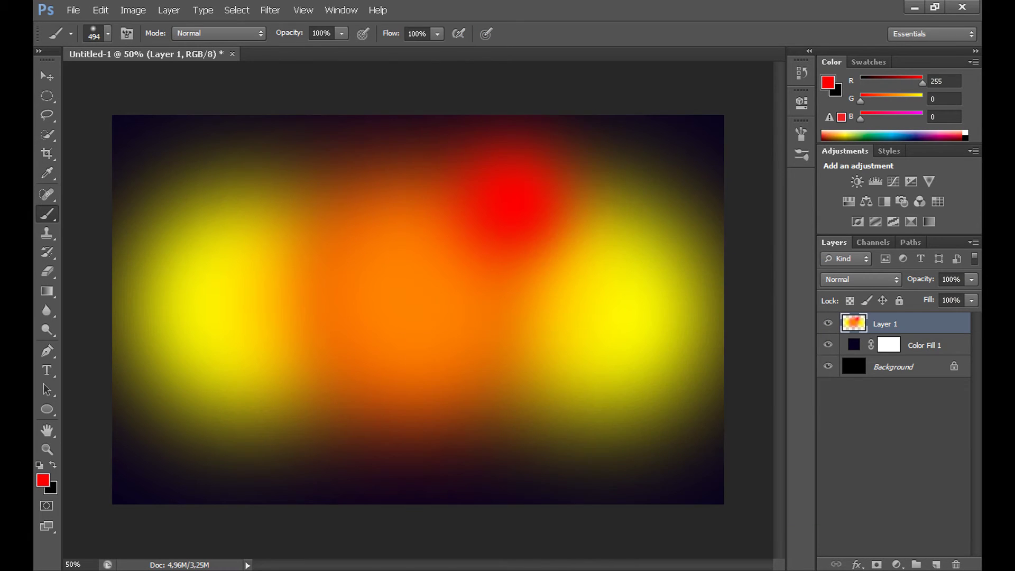
click(331, 375)
click(308, 255)
click(496, 374)
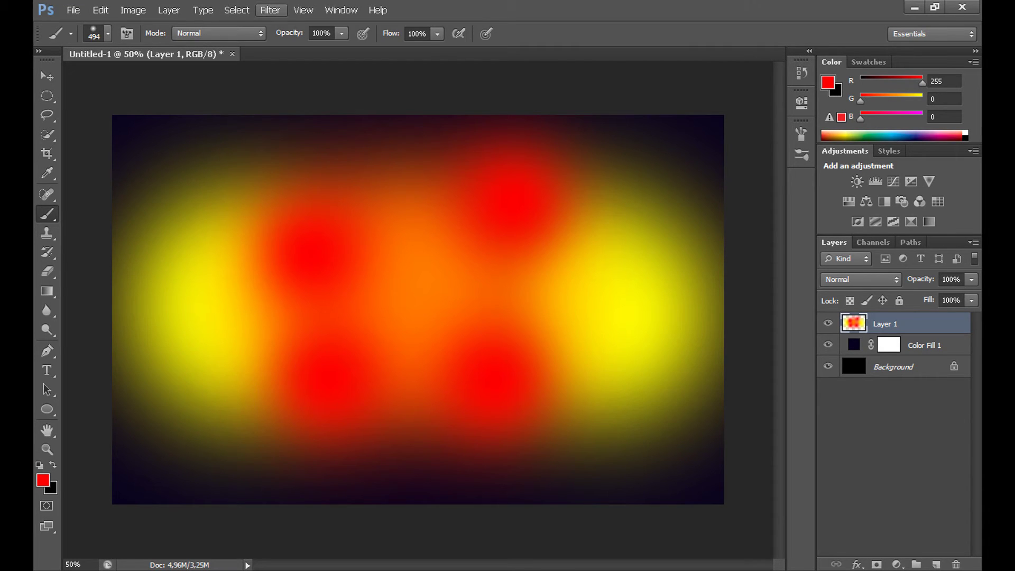
Apply a Gaussian Blur with a radius of 225,1 pixels to the painted color spots on Layer 1
click(270, 10)
mouse_move(296, 146)
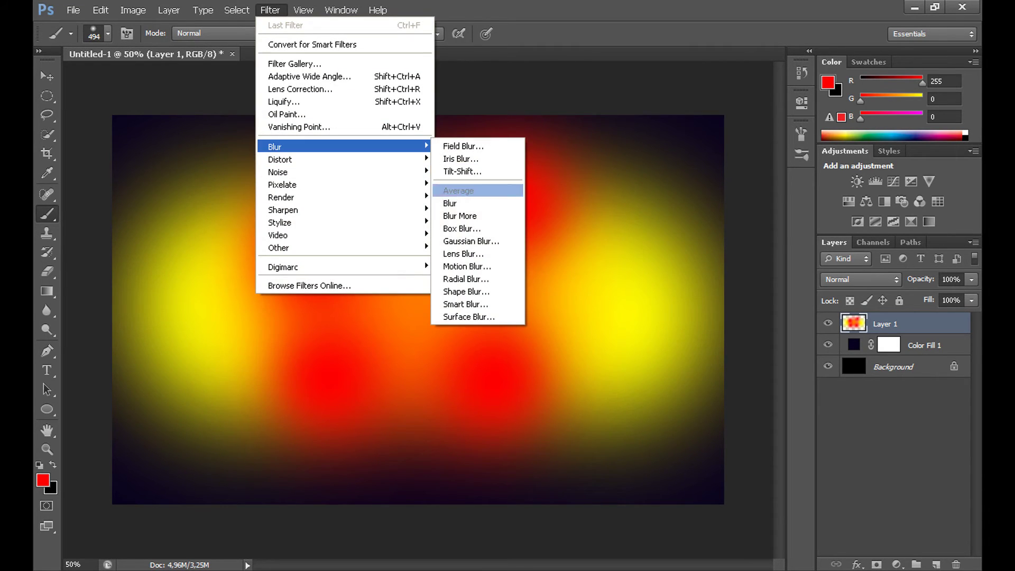
click(469, 241)
drag(457, 335, 520, 334)
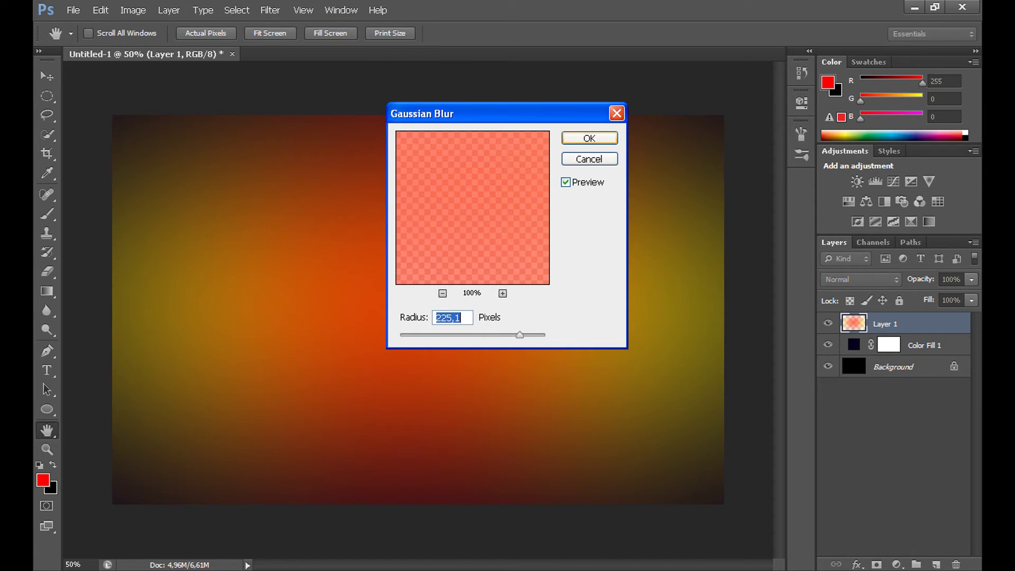
key(Return)
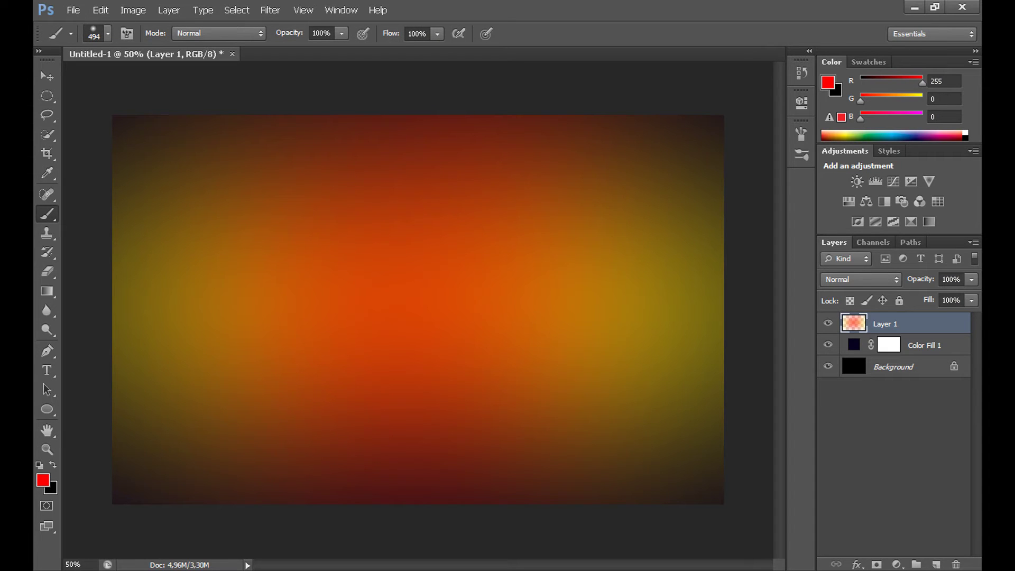
Add another empty layer above Layer 1 and choose the custom 194 px circle brush for the Brush tool
click(935, 563)
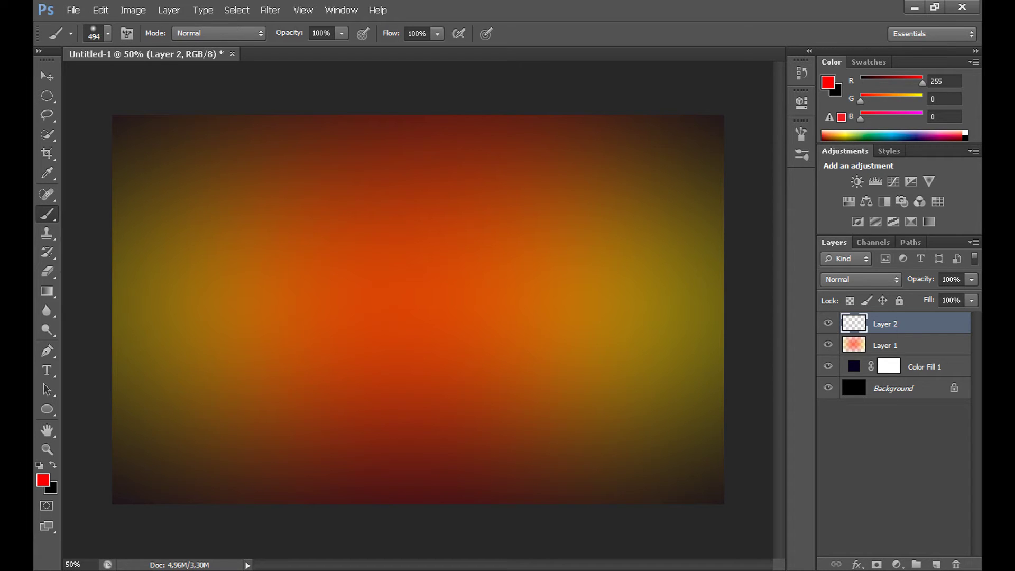
click(108, 34)
scroll(126, 184, down, 10)
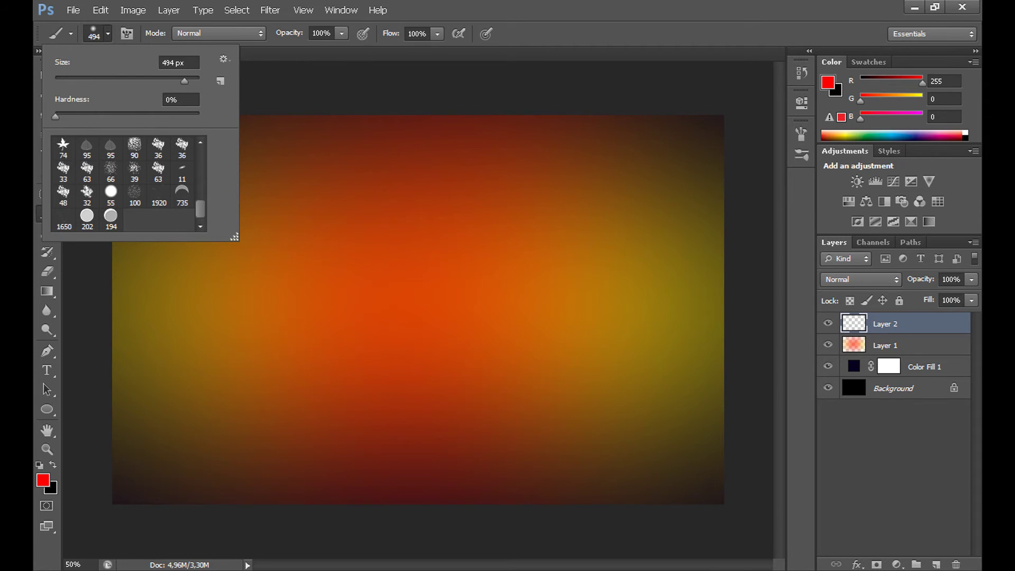
click(110, 218)
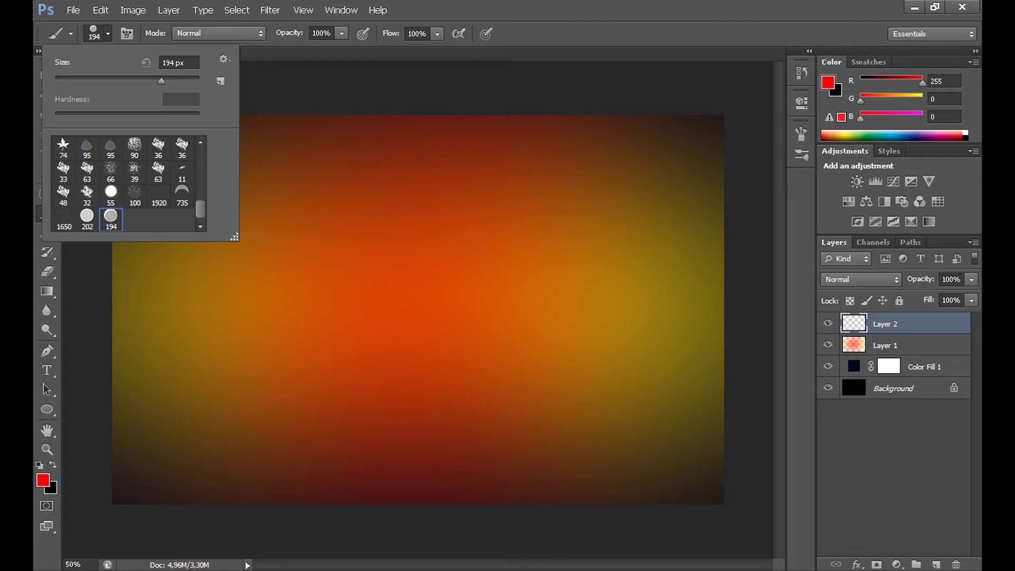
click(127, 33)
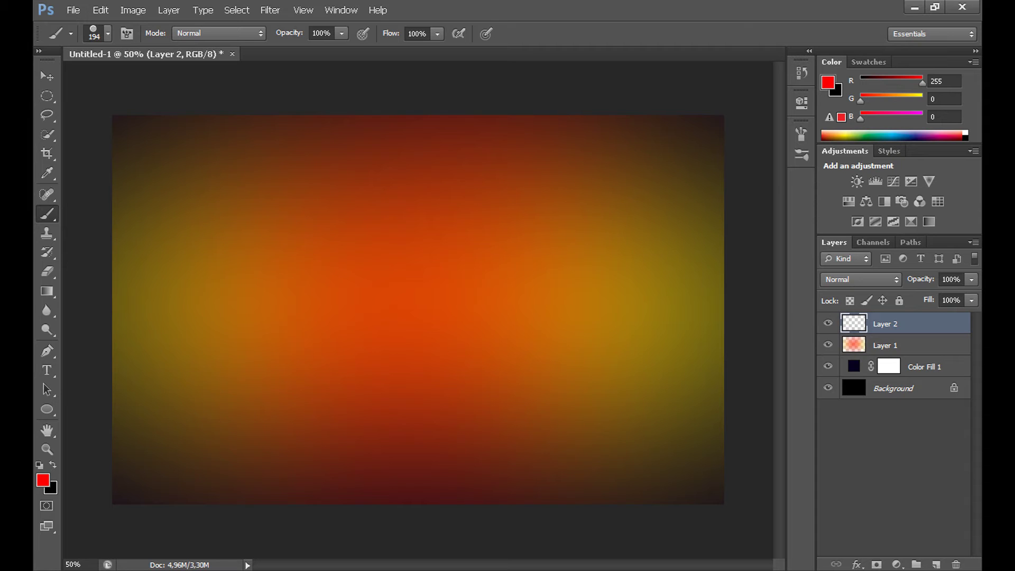
Set the circle brush's spacing to 100% in its detailed brush settings and turn on Shape Dynamics
click(126, 34)
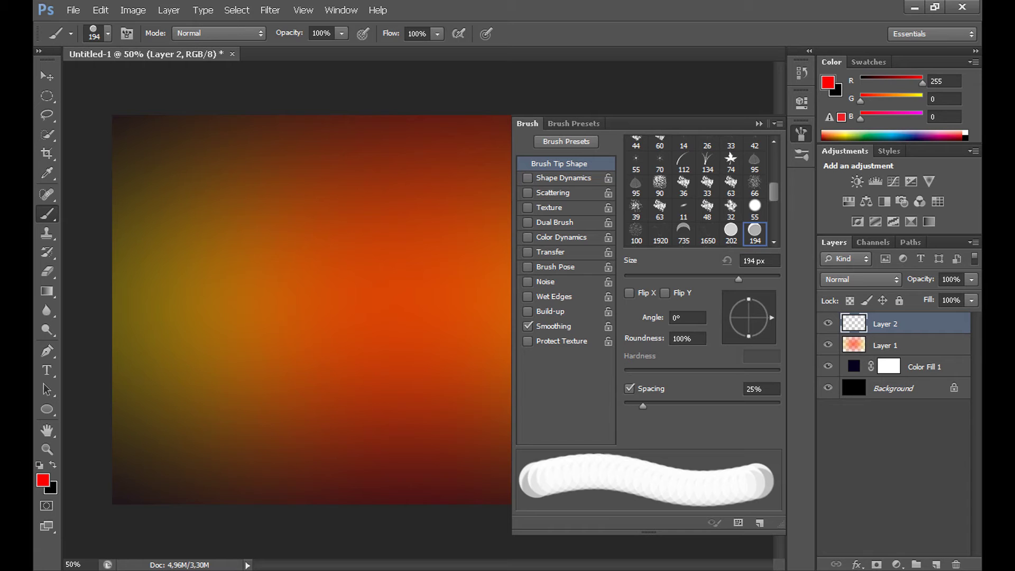
drag(642, 406, 701, 405)
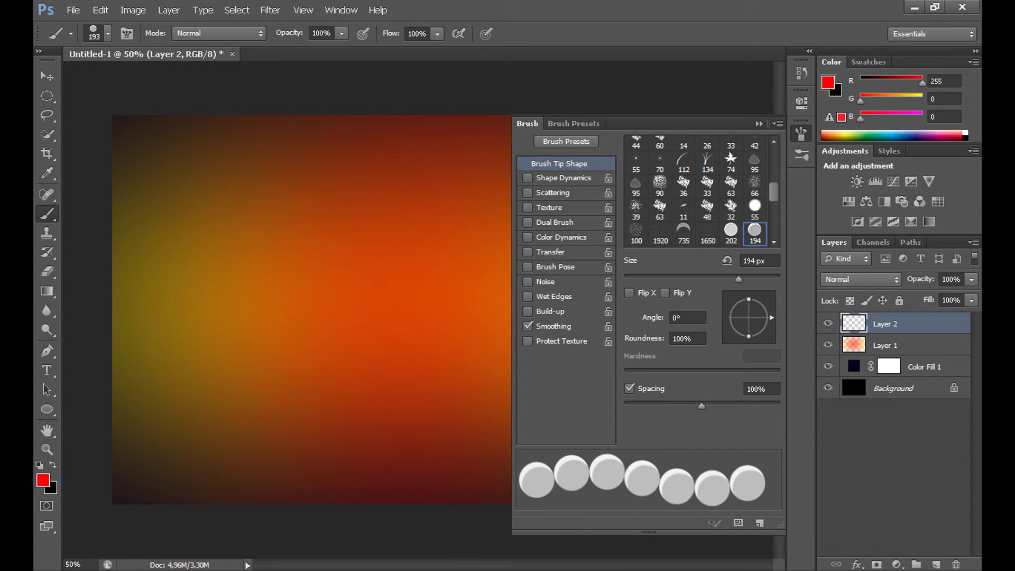
click(563, 178)
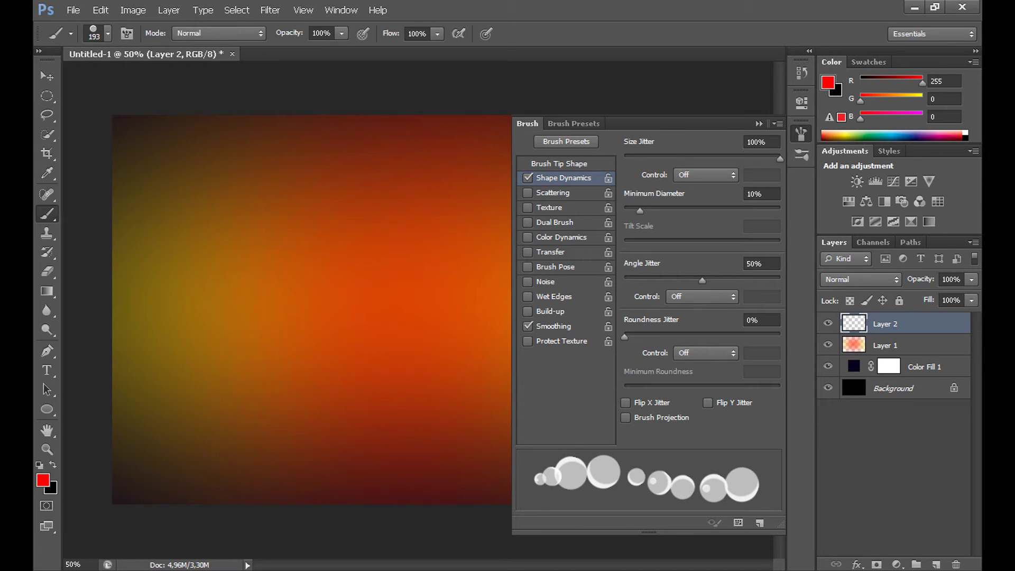
Configure the circle brush with 99% size jitter, 10% minimum diameter, Scattering at 633% with count 5, and Transfer with 50% opacity jitter
mouse_move(779, 158)
mouse_down()
mouse_move(632, 158)
mouse_move(778, 159)
mouse_up()
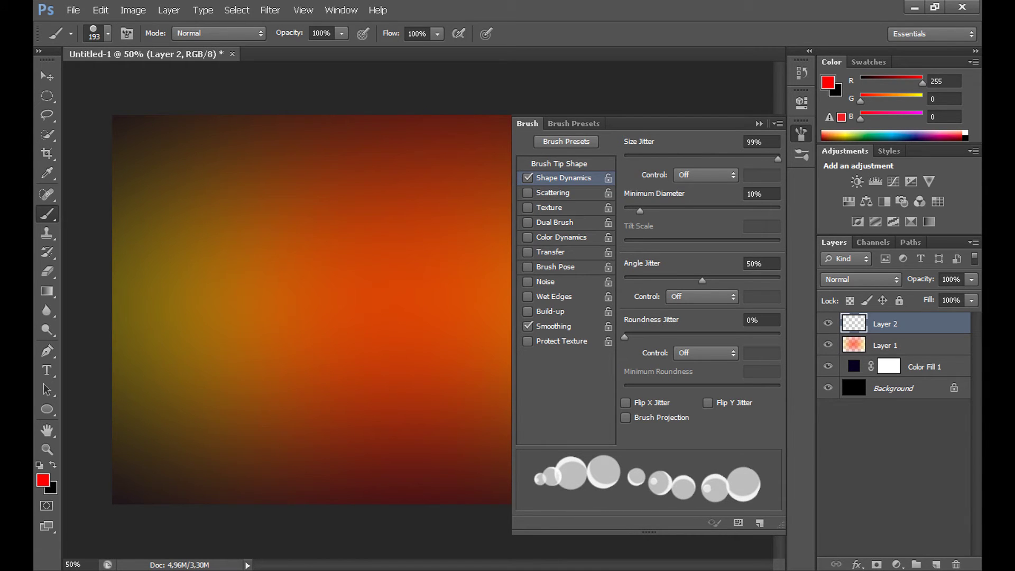
mouse_move(639, 210)
mouse_down()
mouse_move(732, 210)
mouse_move(639, 210)
mouse_up()
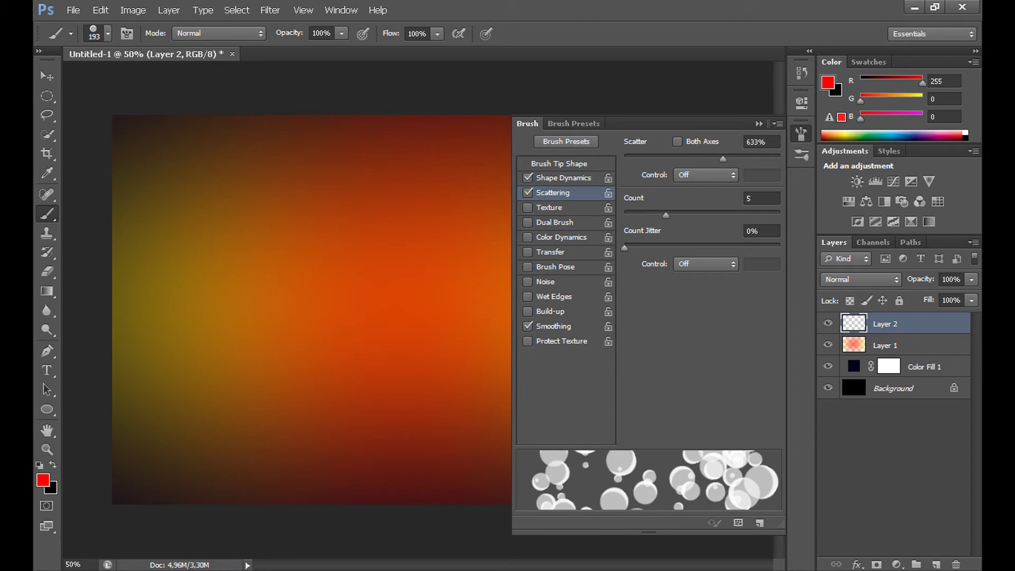
mouse_move(722, 159)
mouse_down()
mouse_move(677, 159)
mouse_move(723, 158)
mouse_up()
click(549, 252)
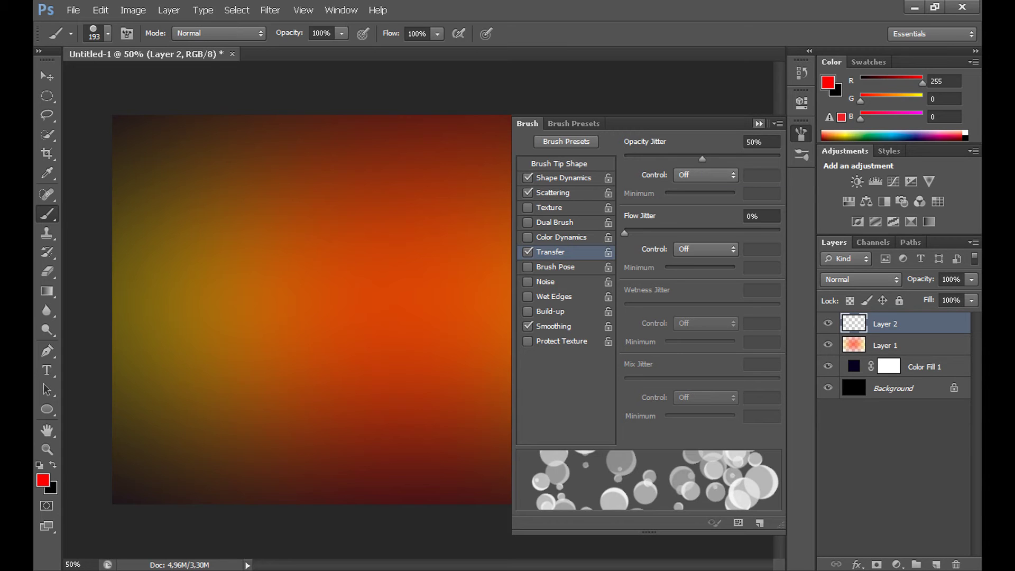
click(801, 133)
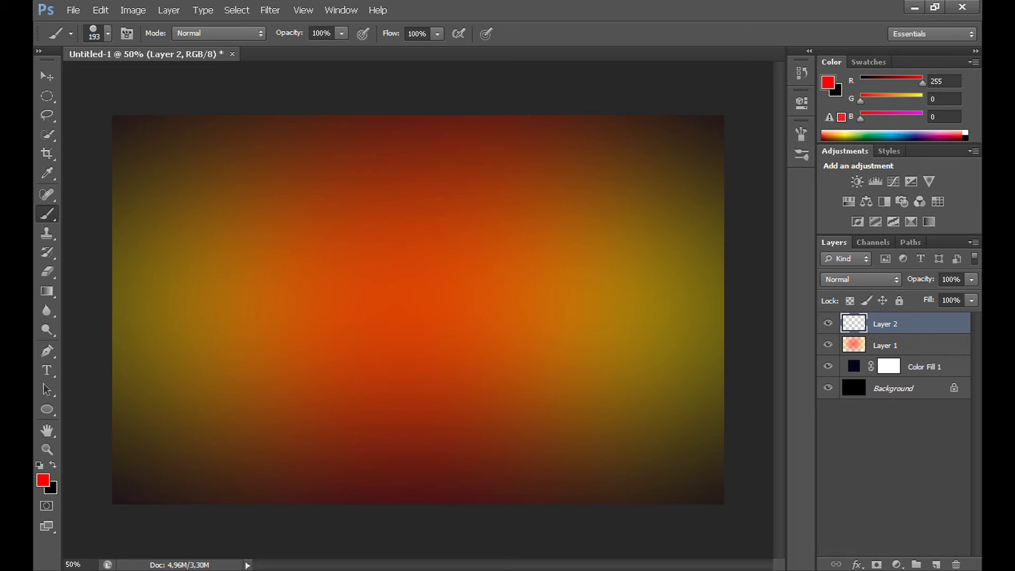
Set the foreground color to white (ffffff) and Layer 2's blend mode to Overlay
click(42, 480)
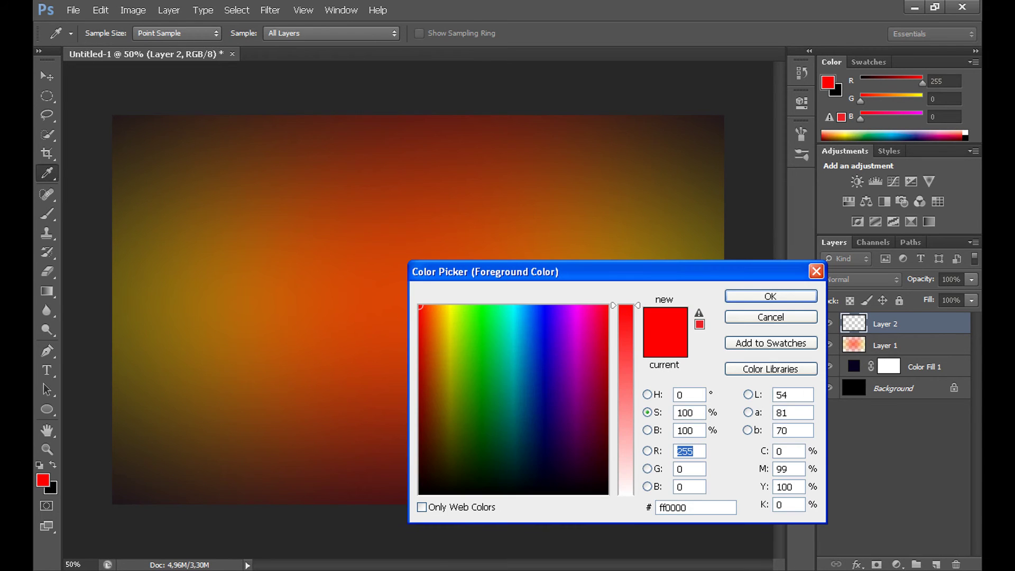
drag(636, 306, 637, 495)
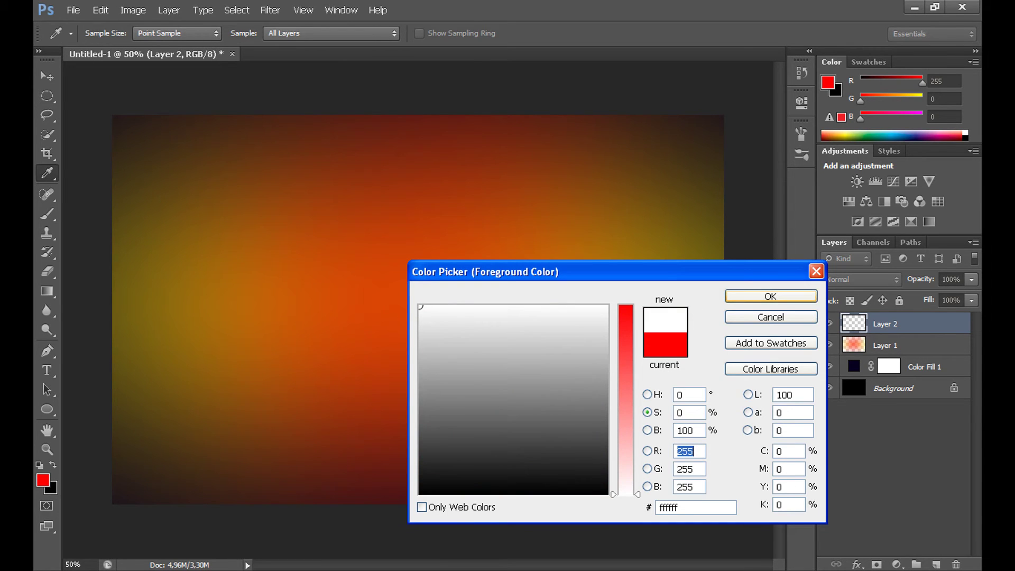
key(Return)
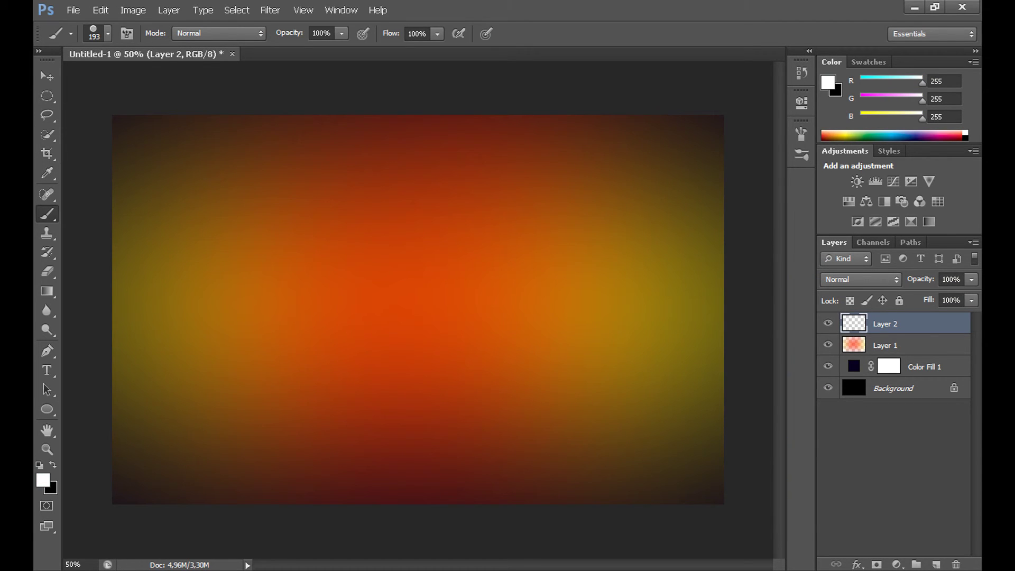
click(861, 279)
click(846, 184)
Enlarge the circle brush to 401 px and paint large scattered white circles across the whole canvas on Layer 2
click(108, 33)
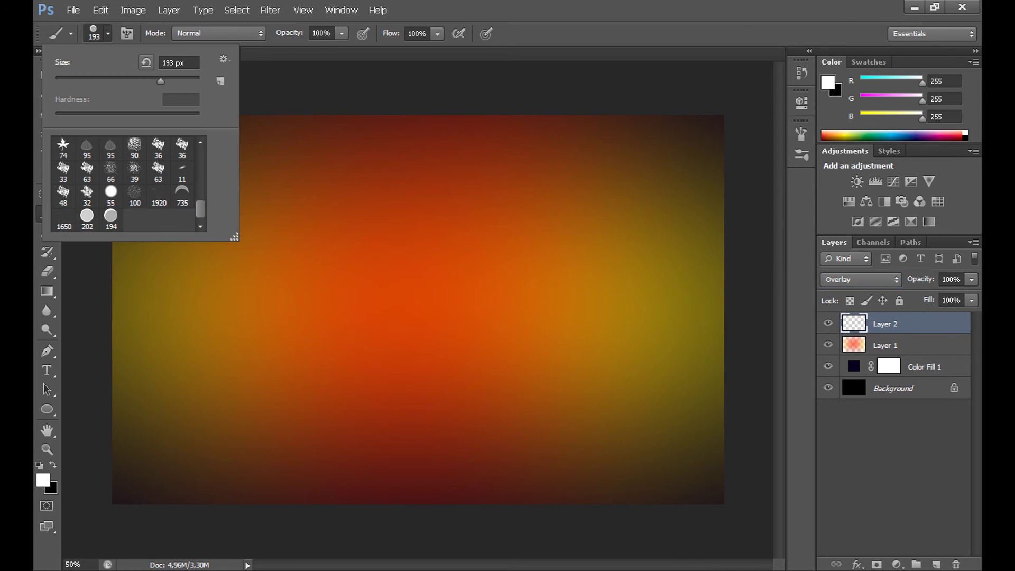
drag(161, 81, 177, 81)
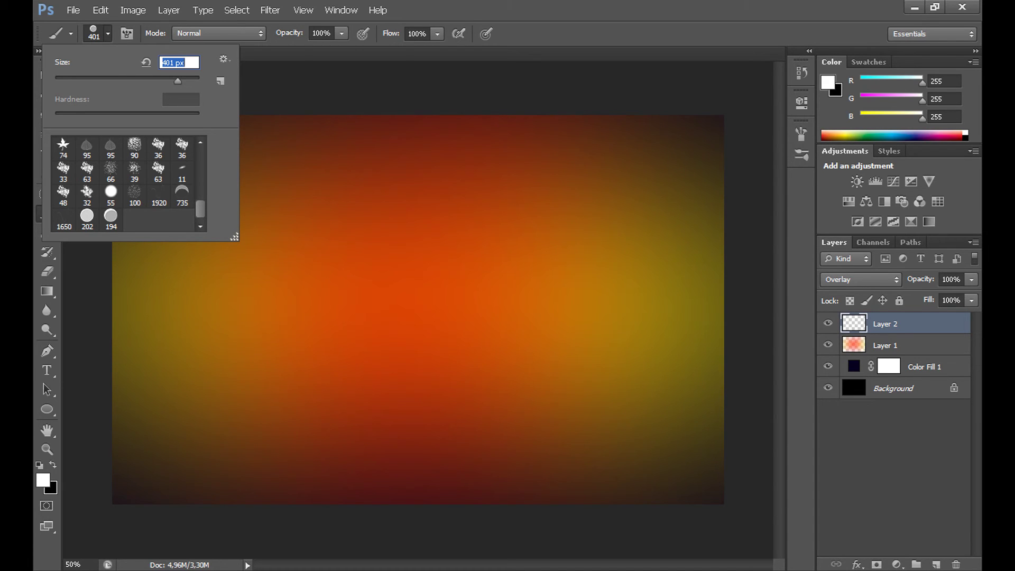
key(Return)
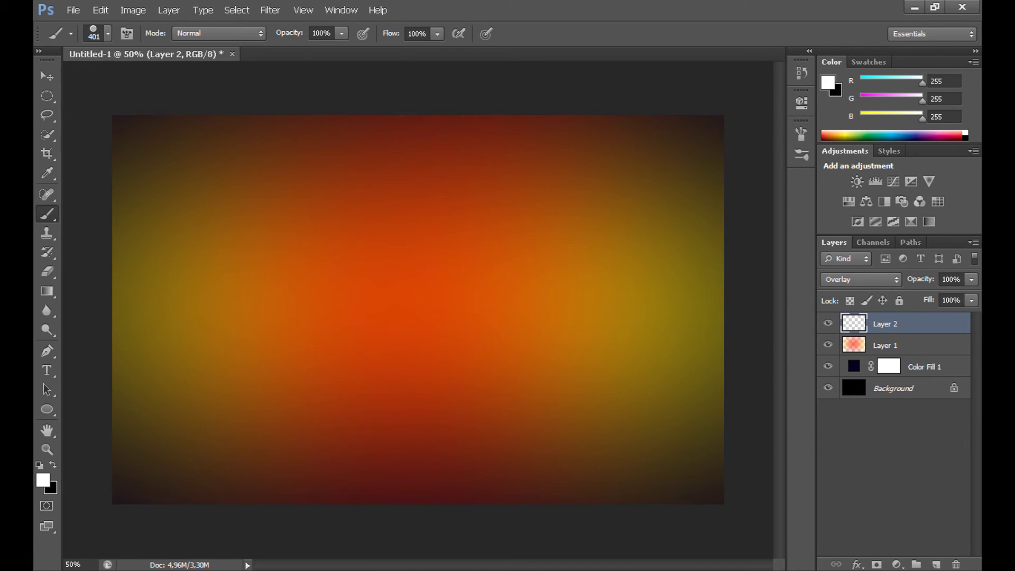
drag(715, 285, 246, 280)
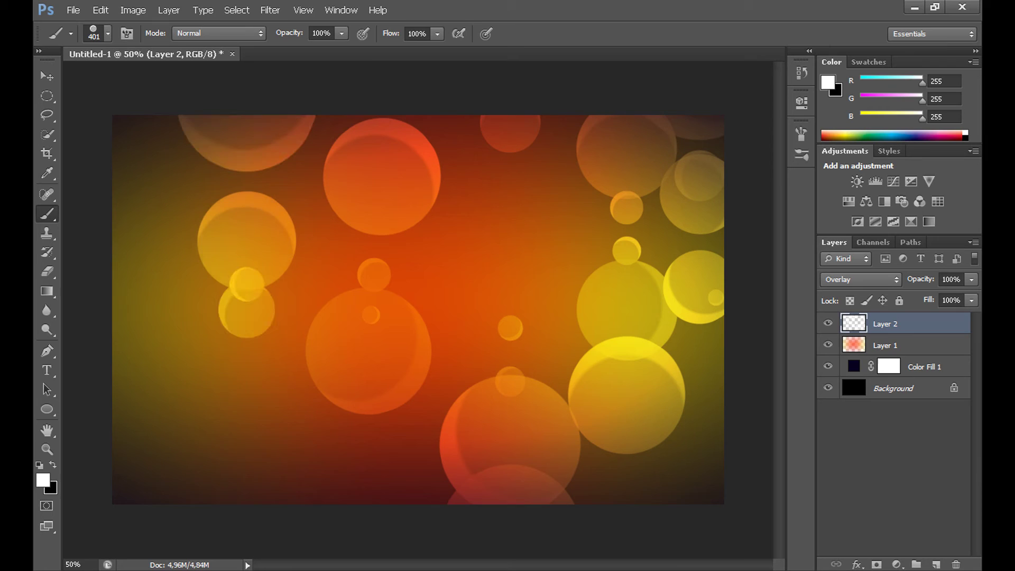
click(194, 396)
click(263, 450)
click(125, 310)
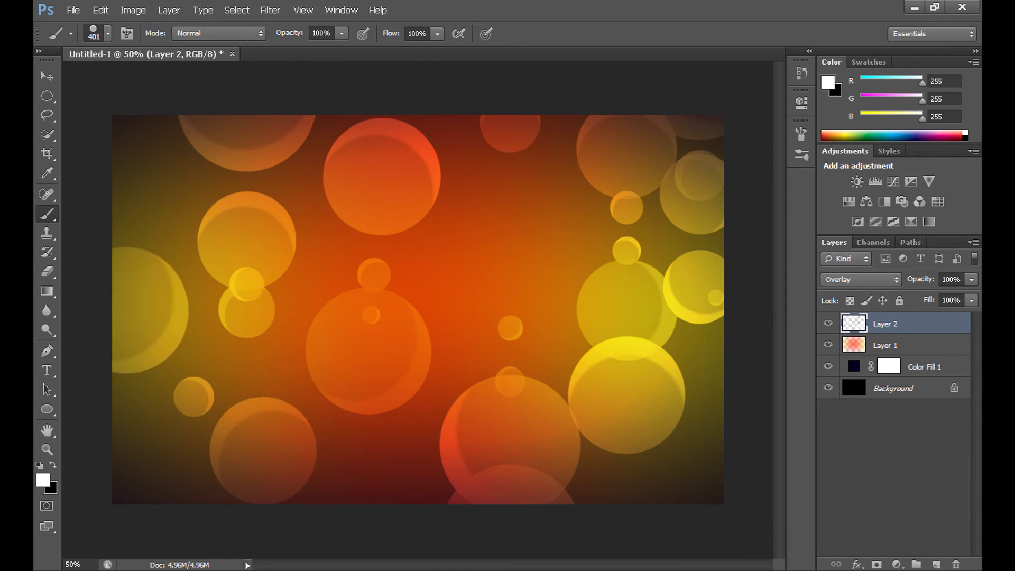
click(138, 151)
click(486, 231)
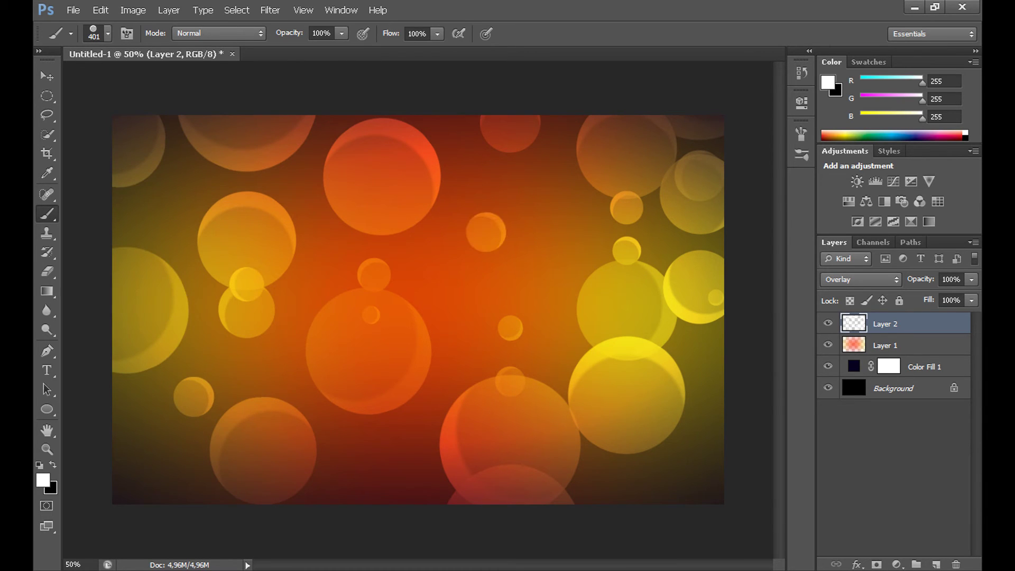
click(480, 303)
click(543, 224)
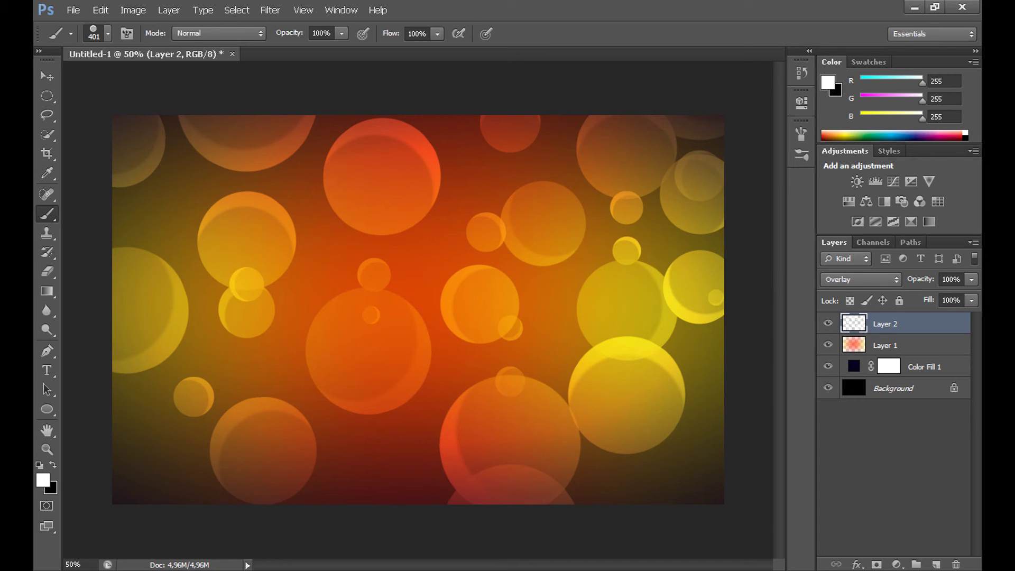
Apply a Gaussian Blur with a radius of about 20 pixels to the large circles on Layer 2
click(270, 10)
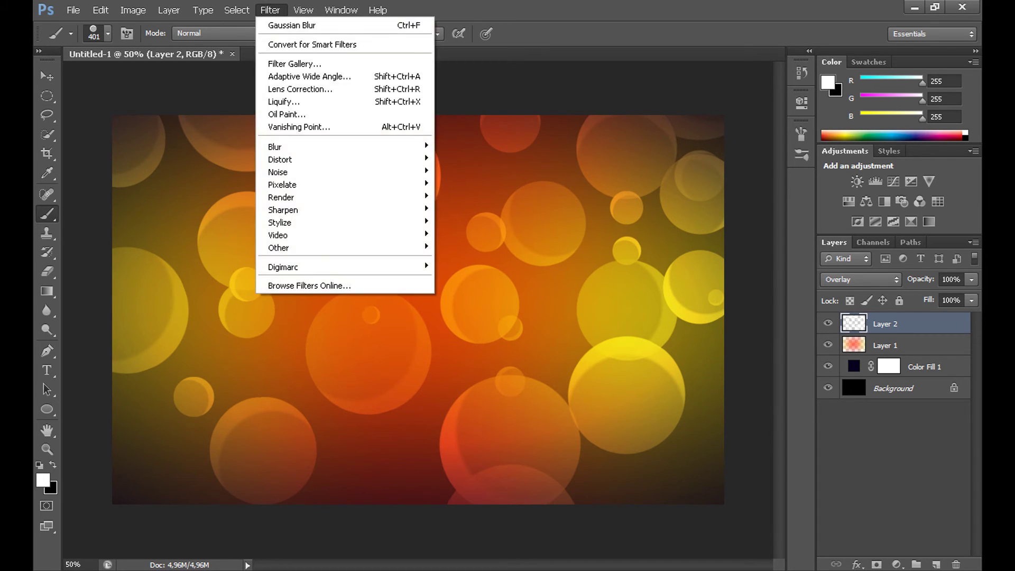
mouse_move(295, 146)
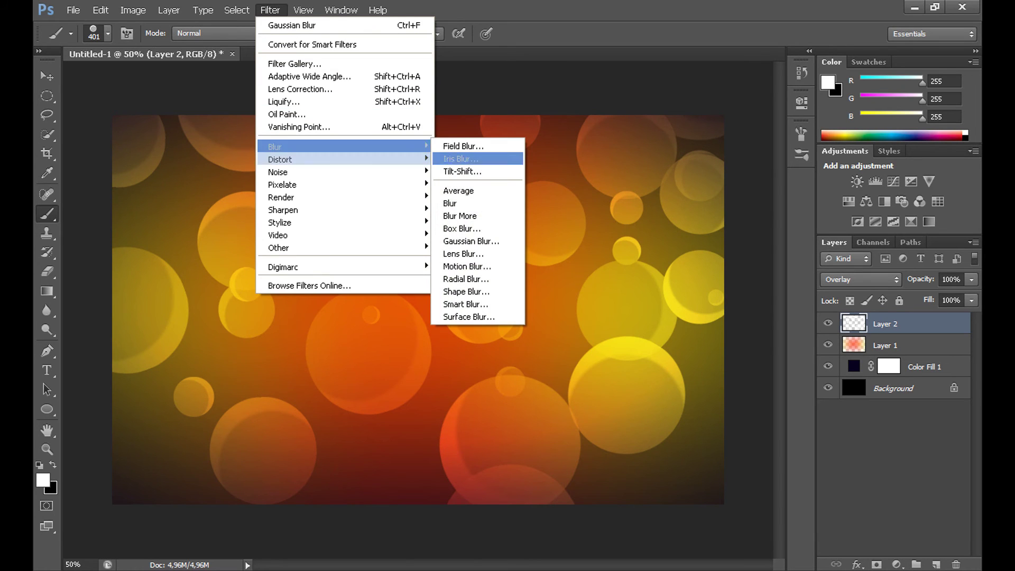
click(467, 241)
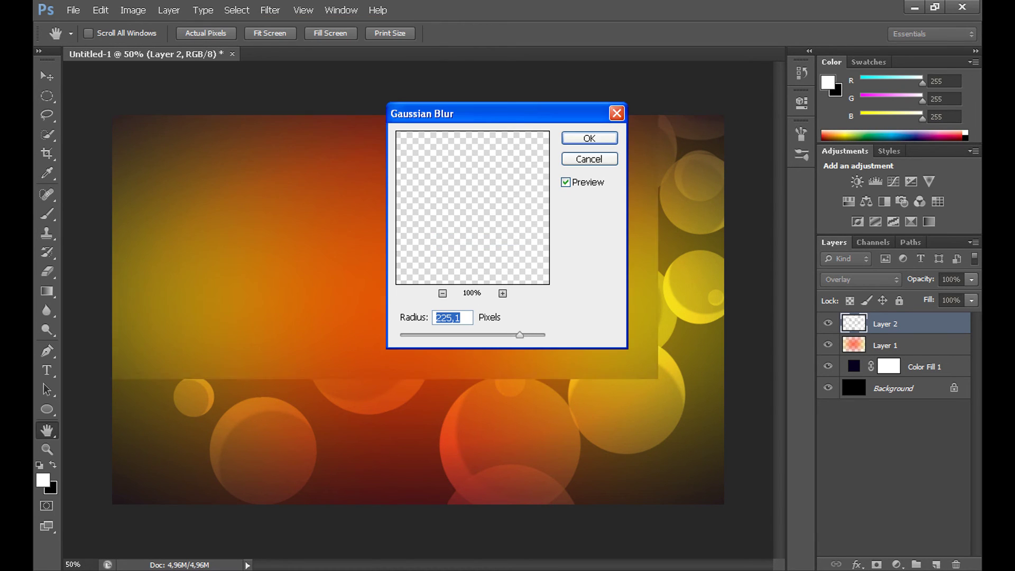
drag(519, 335, 471, 335)
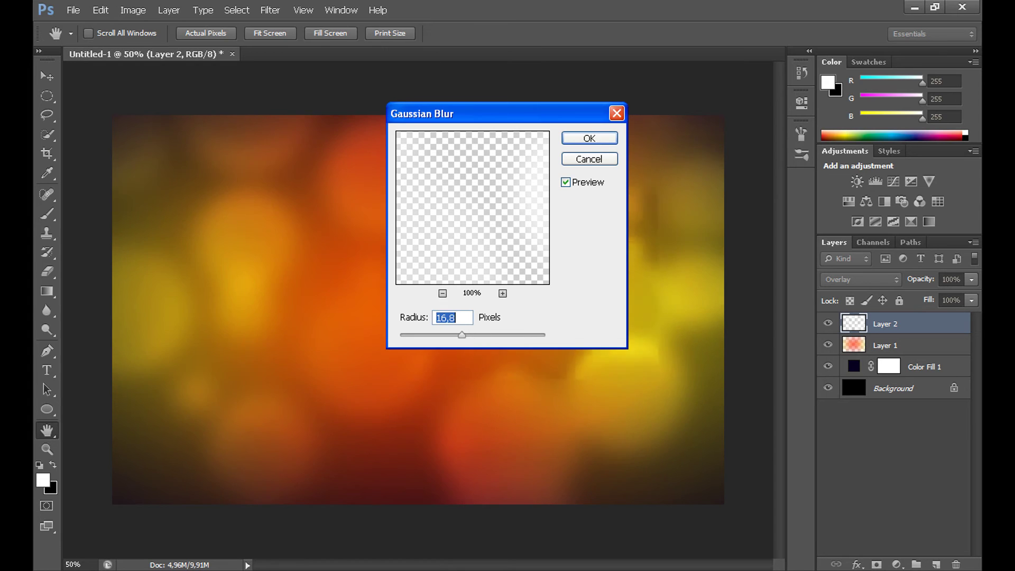
text(20,9)
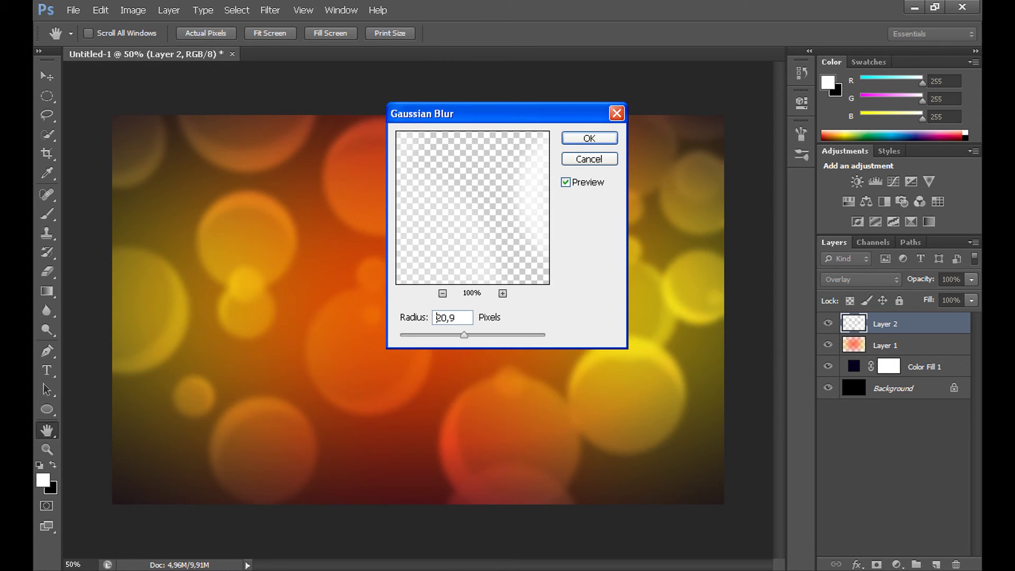
drag(464, 335, 463, 335)
double_click(437, 317)
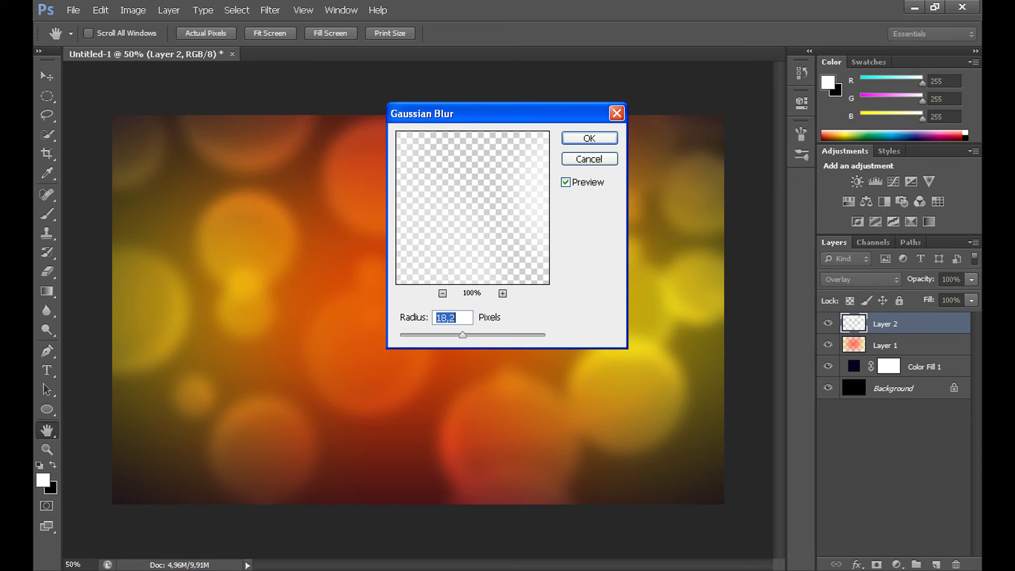
text(19,6)
drag(463, 335, 463, 334)
click(463, 335)
key(BackSpace)
key(BackSpace)
key(Return)
key(b)
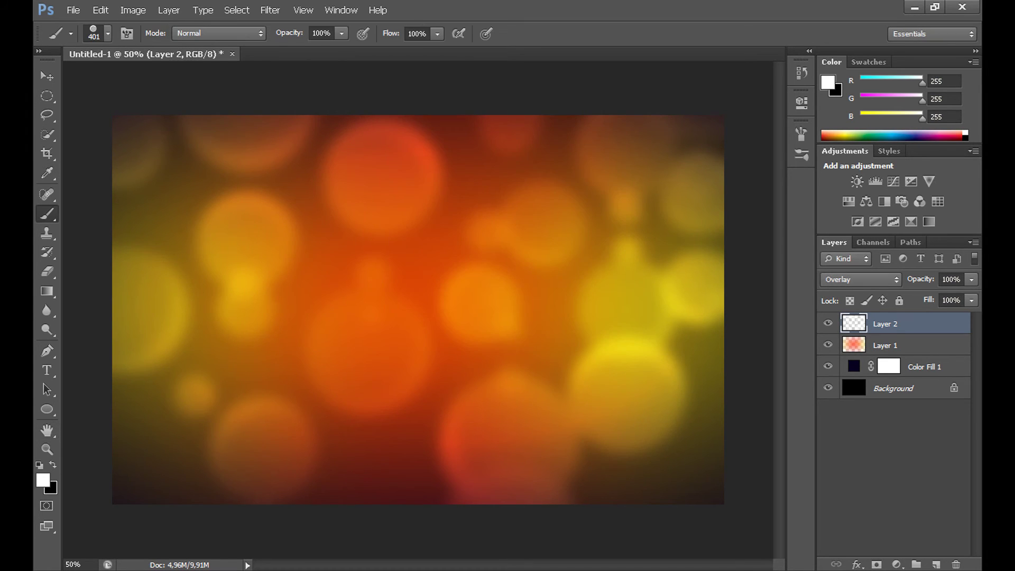
Add an empty layer above Layer 2 in Overlay blend mode and reduce the circle brush to 288 px
click(935, 564)
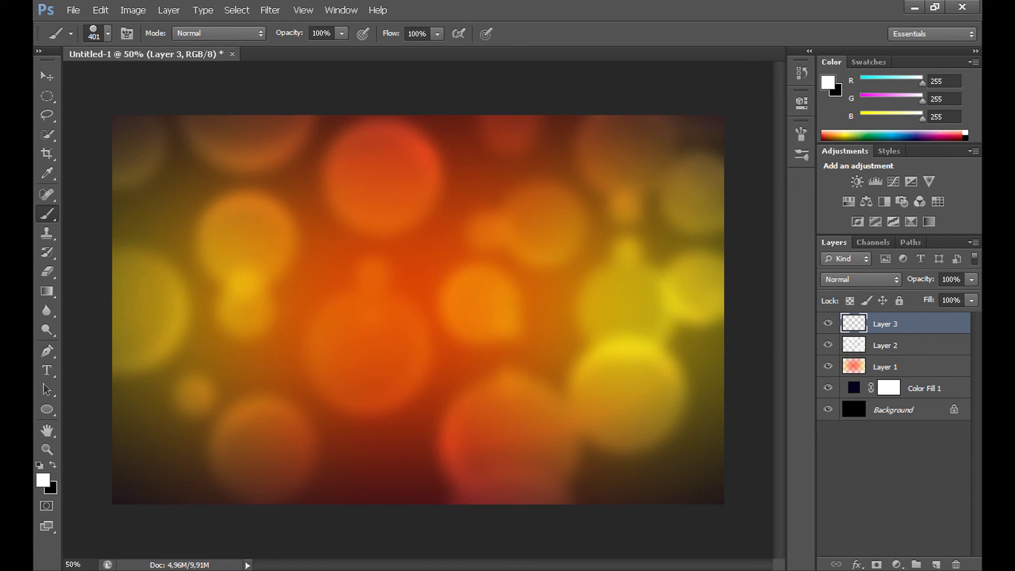
click(108, 33)
drag(178, 81, 171, 80)
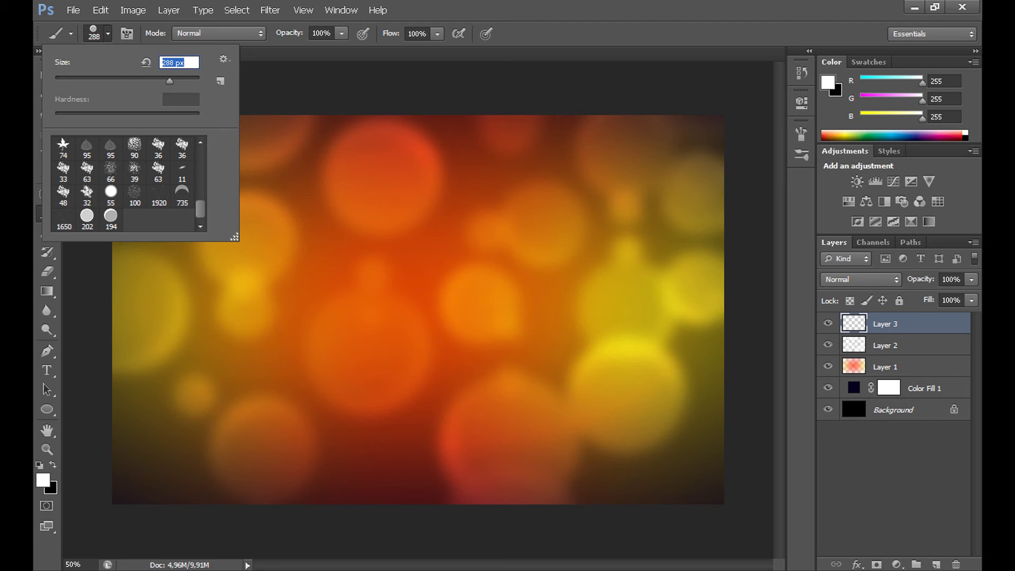
key(Return)
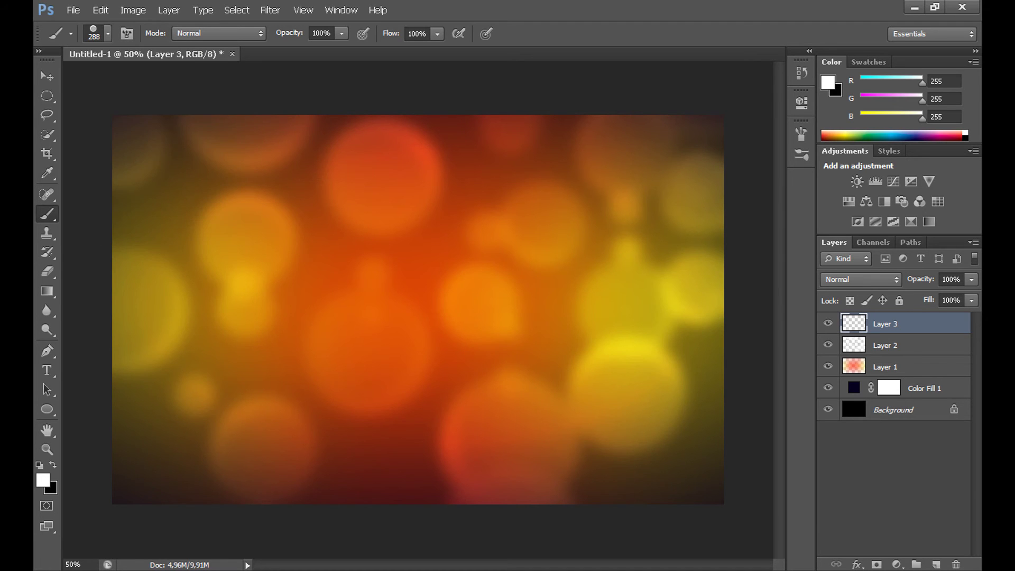
click(860, 279)
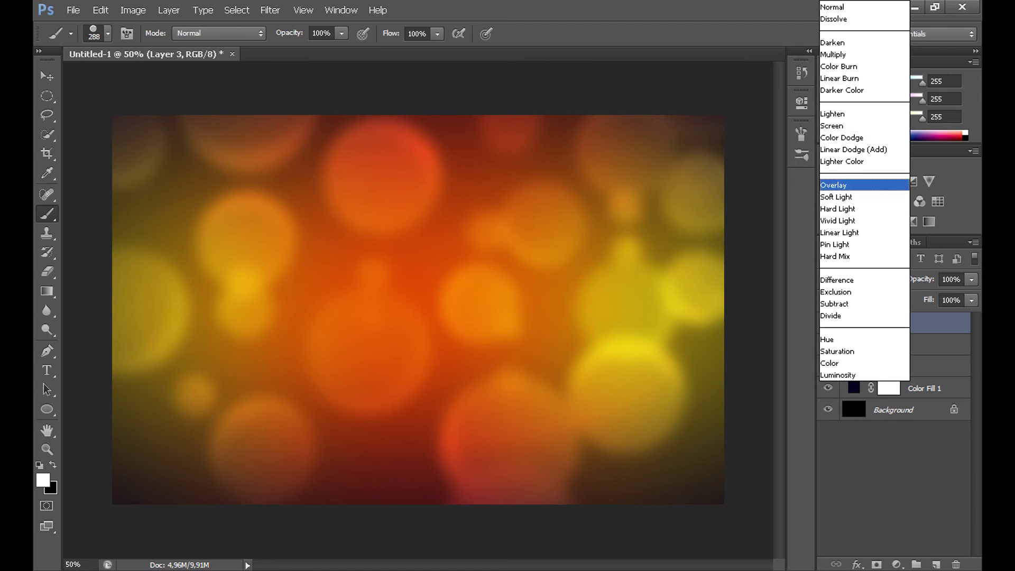
key(Return)
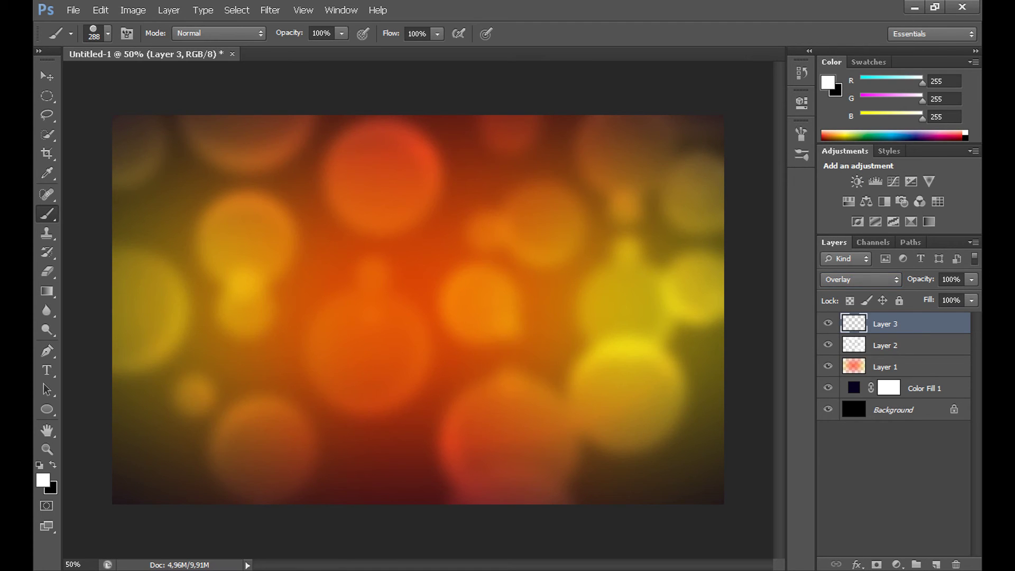
Paint medium-sized scattered white circles across the middle of the canvas on Layer 3, filling the gaps above and below center
mouse_move(699, 307)
mouse_down()
mouse_move(699, 286)
mouse_move(654, 242)
mouse_move(655, 303)
mouse_move(556, 299)
mouse_move(529, 323)
mouse_move(460, 307)
mouse_move(371, 347)
mouse_move(326, 299)
mouse_move(258, 258)
mouse_move(149, 242)
mouse_move(127, 306)
mouse_up()
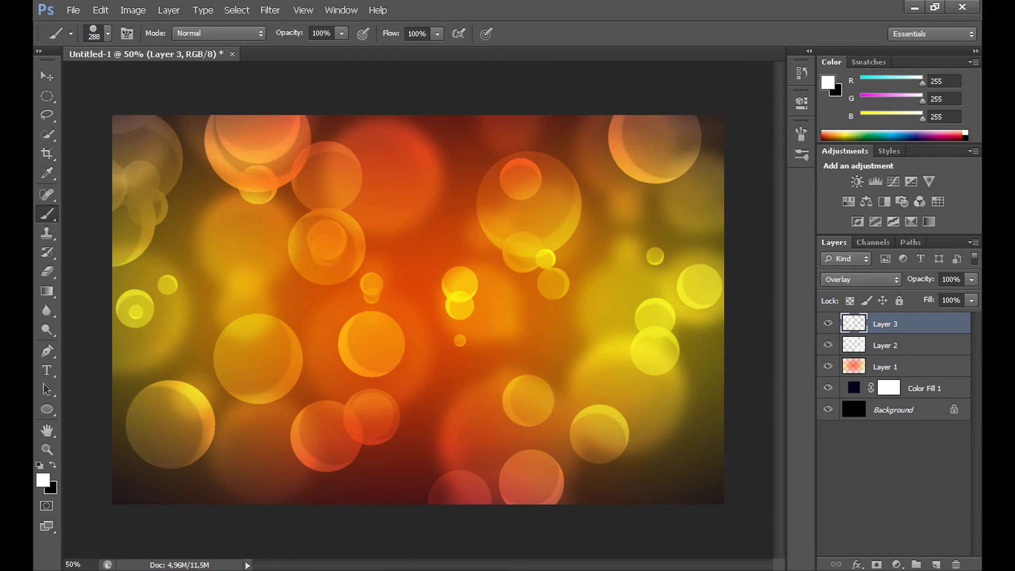
click(440, 411)
click(414, 191)
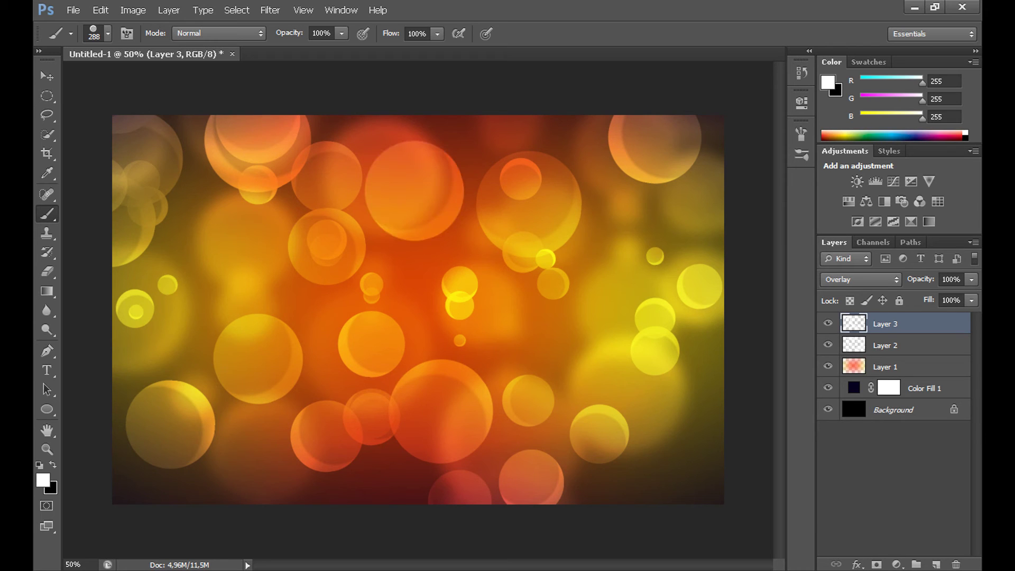
Apply a Gaussian Blur with a radius of 9 pixels to the medium circles on Layer 3
click(270, 10)
key(Escape)
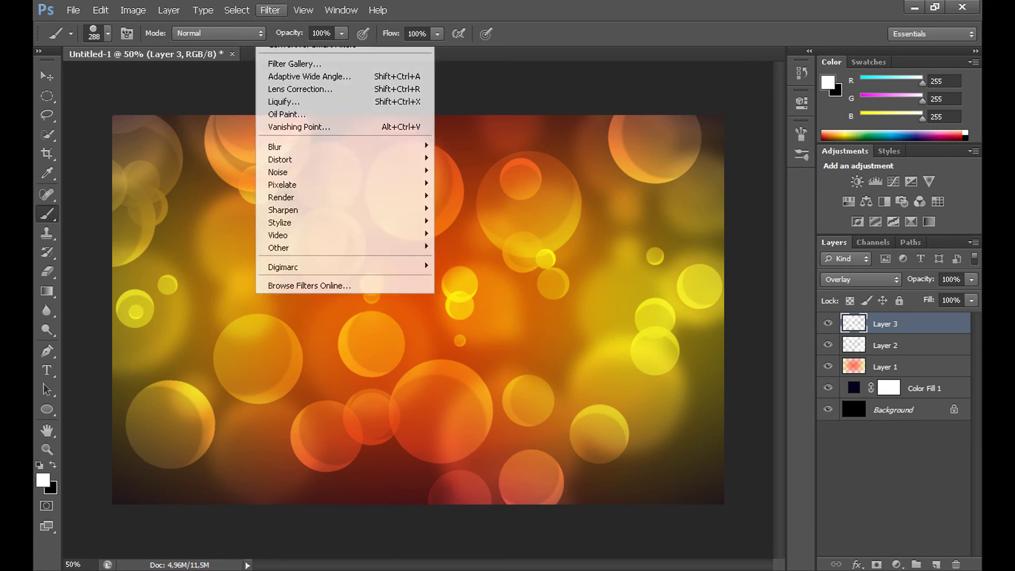
click(270, 11)
key(Right)
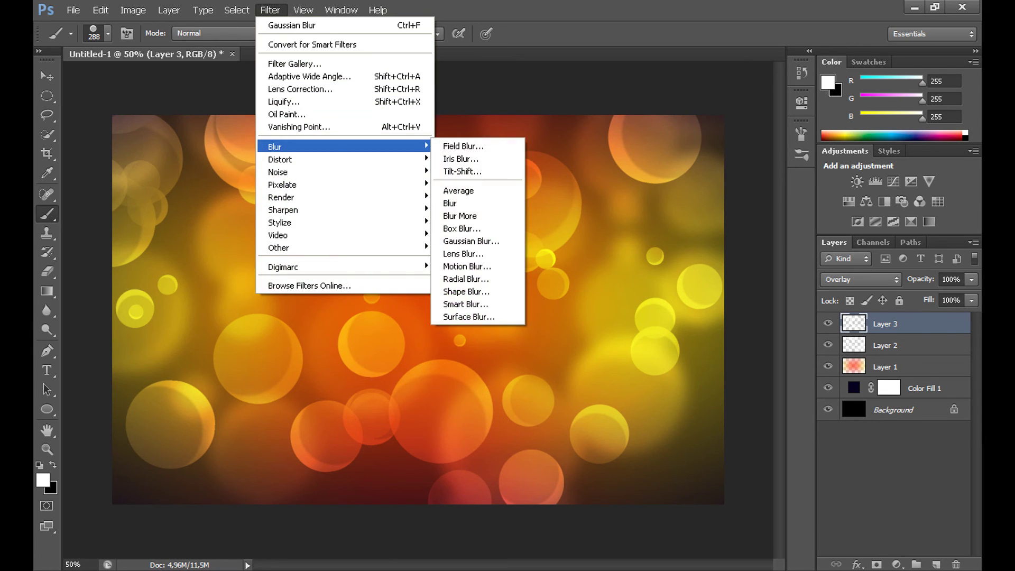
key(Down)
key(Down)
key(Down)
key(Down)
key(Down)
key(Down)
key(Down)
key(Return)
text(9)
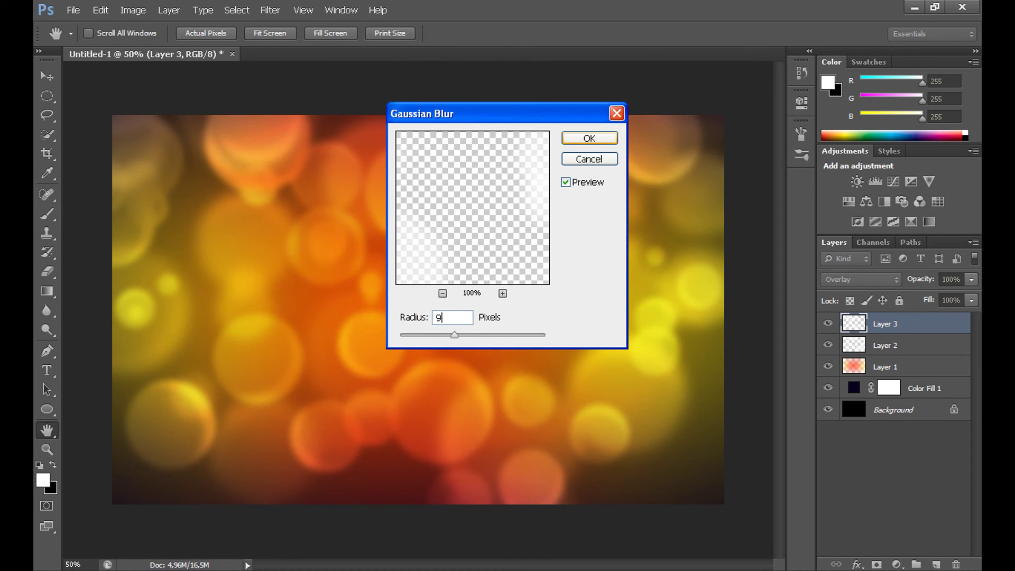
key(Return)
key(b)
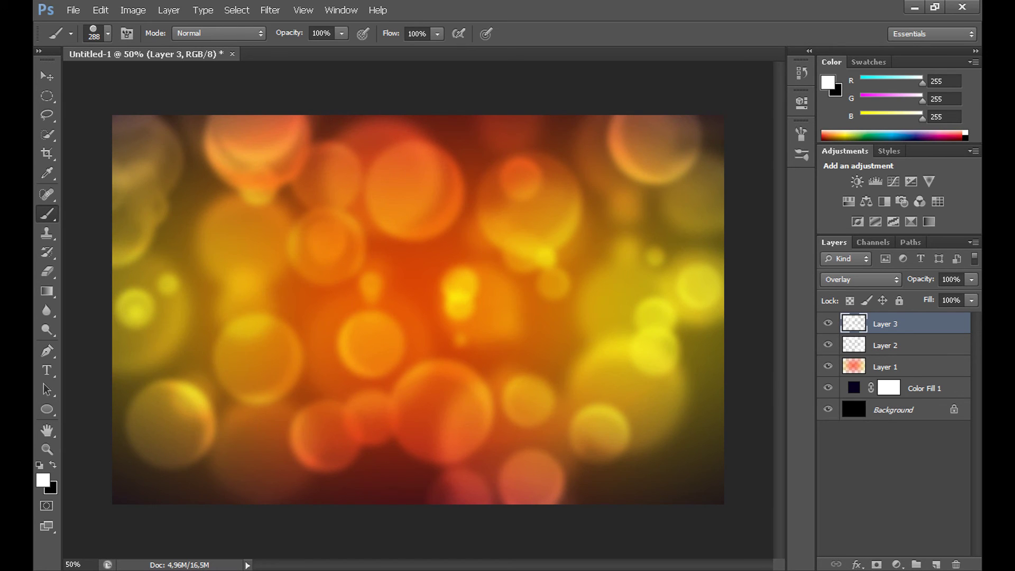
Add an empty layer above Layer 3 and reduce the circle brush to 185 px
click(936, 564)
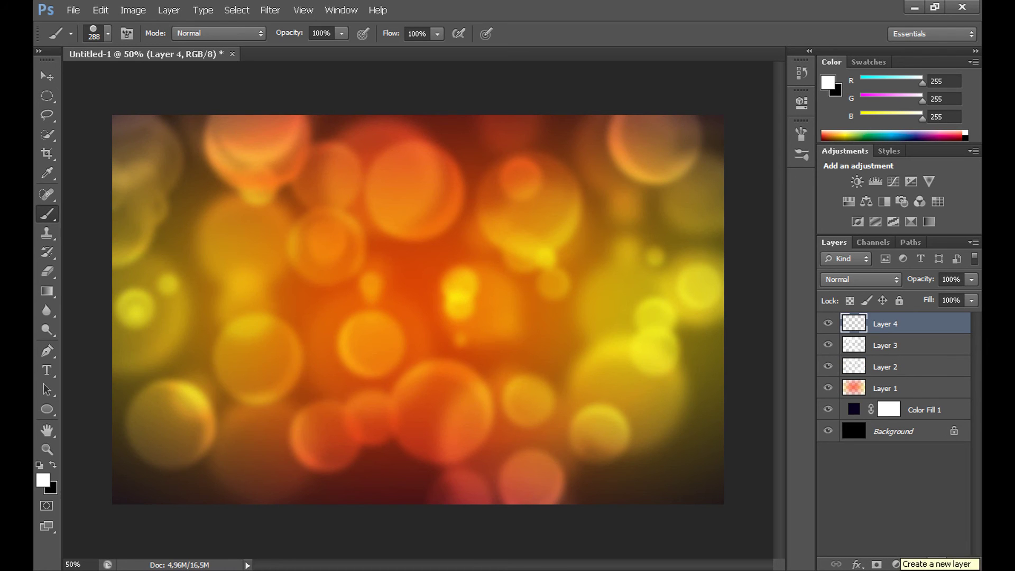
click(108, 33)
drag(168, 80, 158, 81)
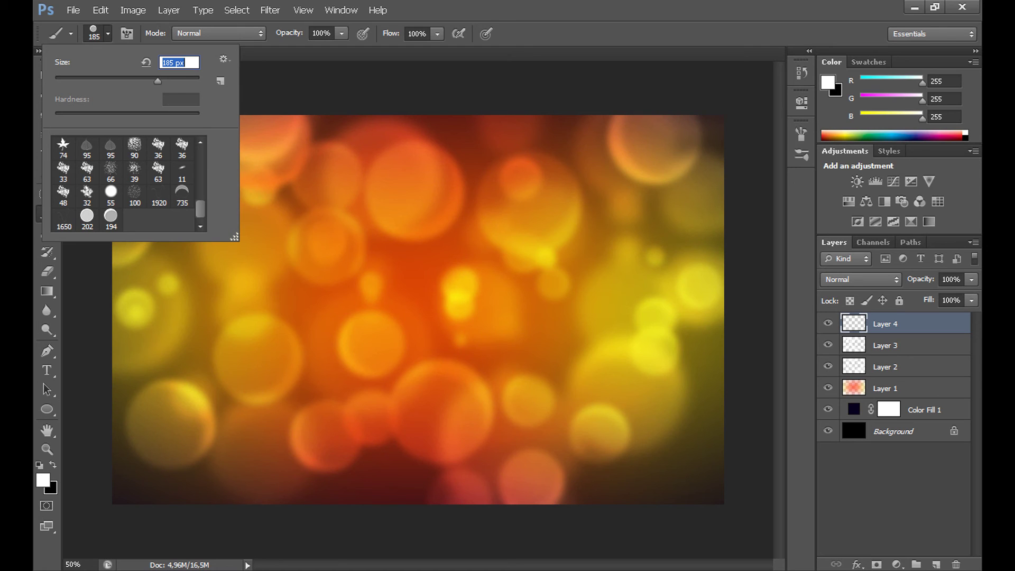
key(Return)
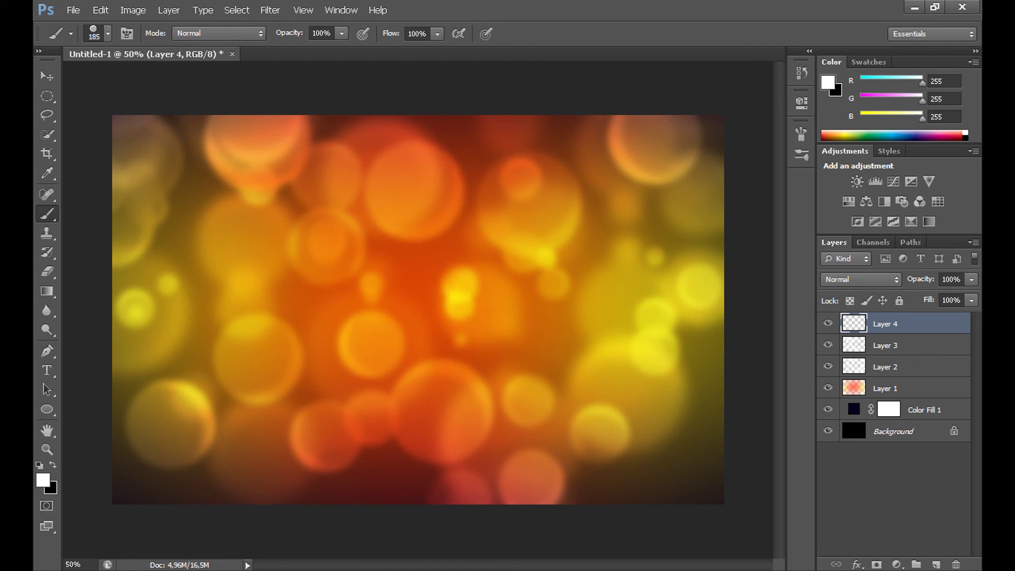
Set Layer 4 to Overlay blend mode and scatter white circles of varying size across the canvas with the 185 px brush
click(859, 279)
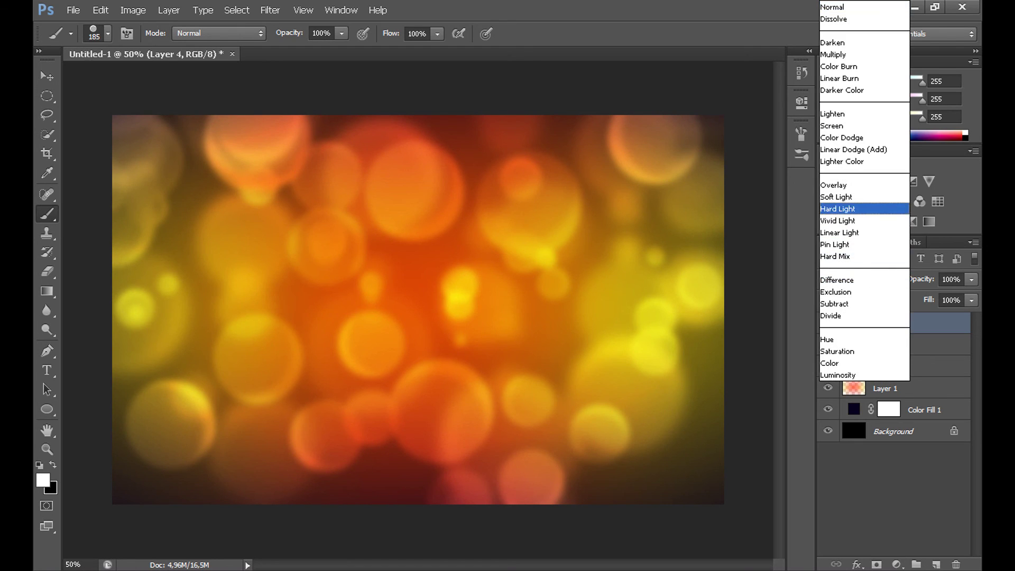
click(856, 185)
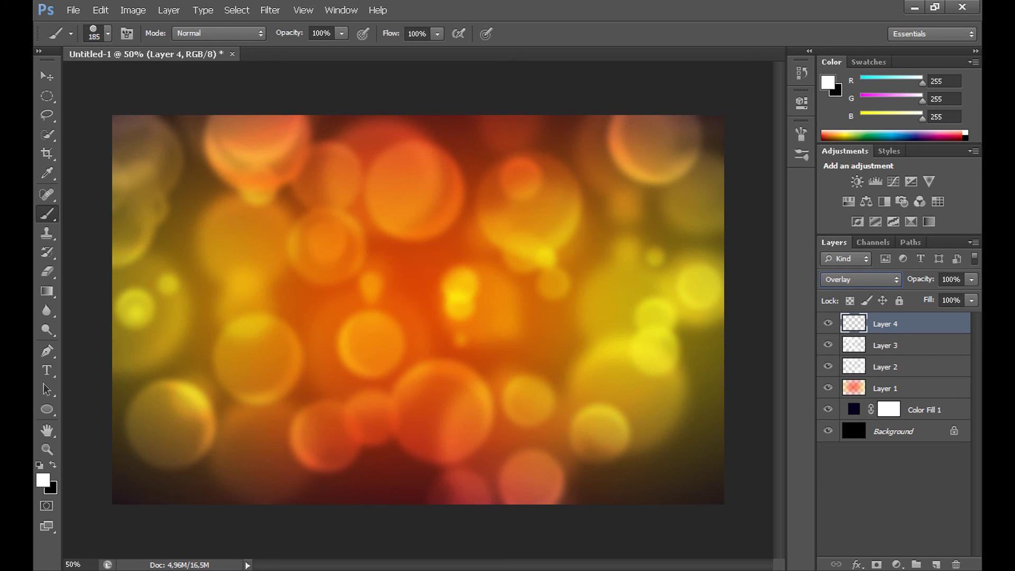
mouse_move(723, 296)
mouse_down()
mouse_move(707, 282)
mouse_move(695, 322)
mouse_move(623, 305)
mouse_move(562, 282)
mouse_move(527, 250)
mouse_move(507, 273)
mouse_move(424, 297)
mouse_move(331, 285)
mouse_move(299, 249)
mouse_move(191, 305)
mouse_move(159, 296)
mouse_up()
click(392, 435)
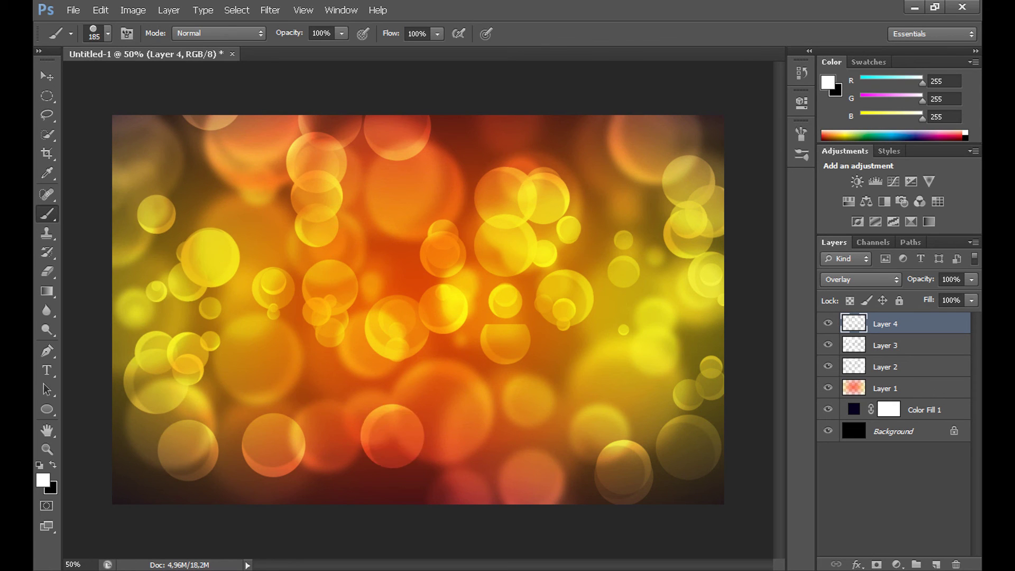
Fill the gaps on Layer 4 with single white circles of varying size above, below and around the center
click(391, 216)
click(565, 133)
click(582, 379)
click(496, 427)
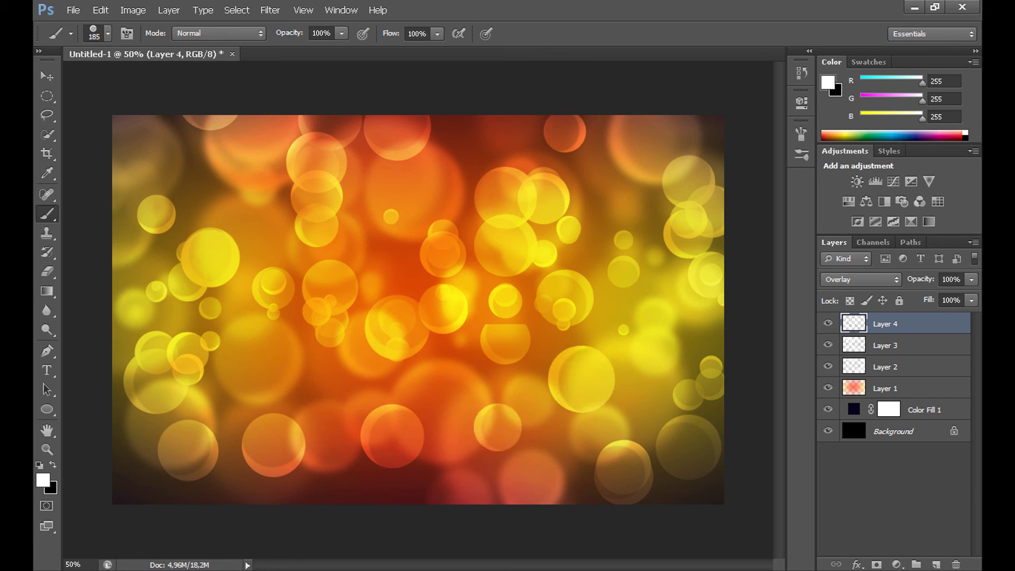
click(326, 396)
click(199, 166)
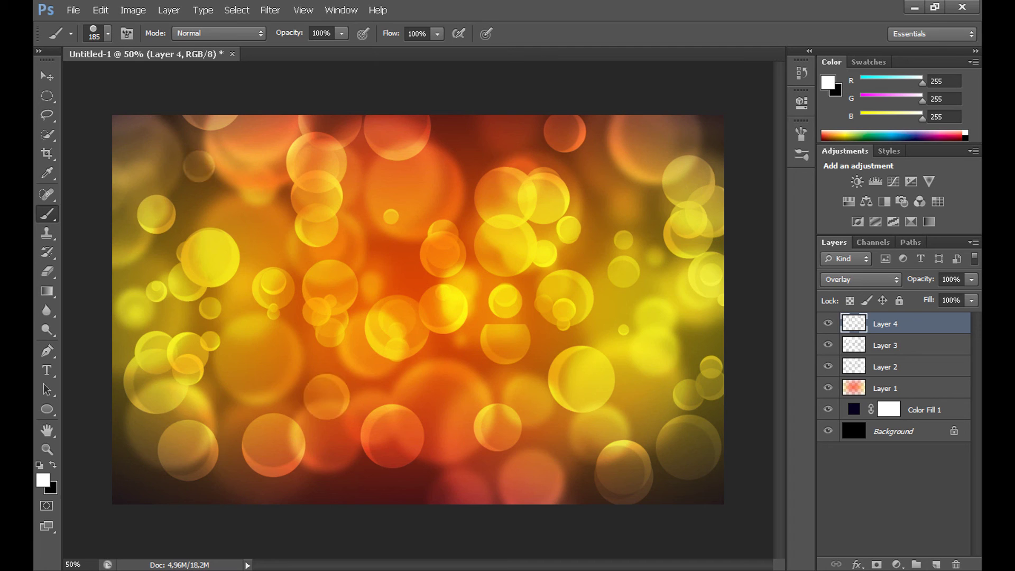
click(434, 396)
click(439, 189)
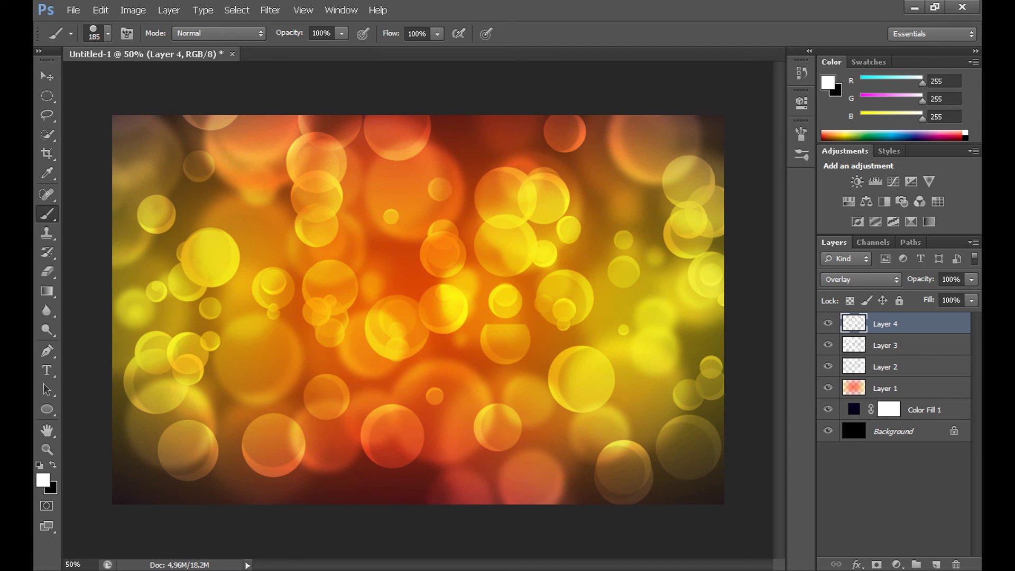
click(330, 496)
click(437, 502)
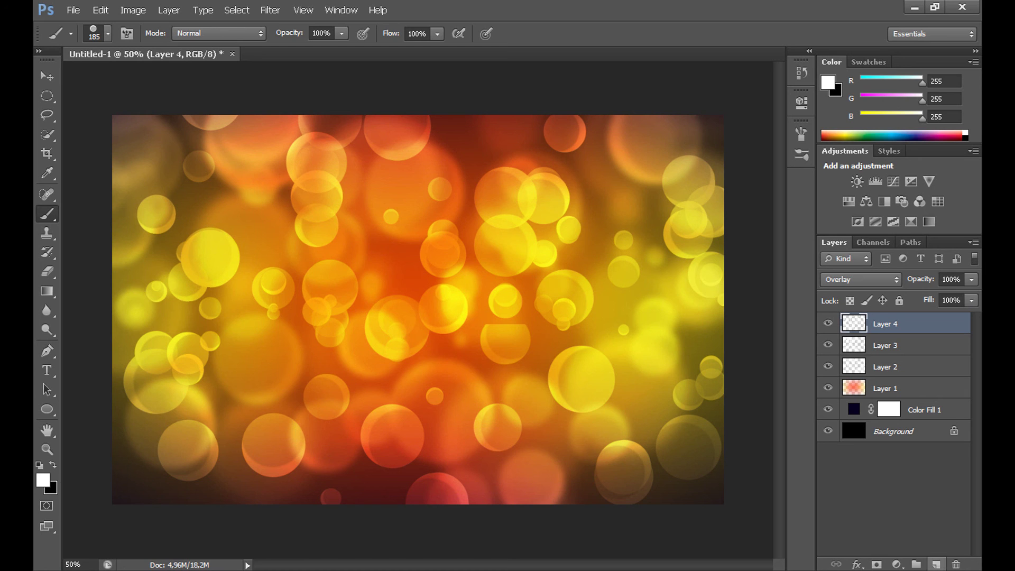
Add an Overlay layer above Layer 4 and create a Solid Color fill there with the color's saturation at 100%
click(935, 564)
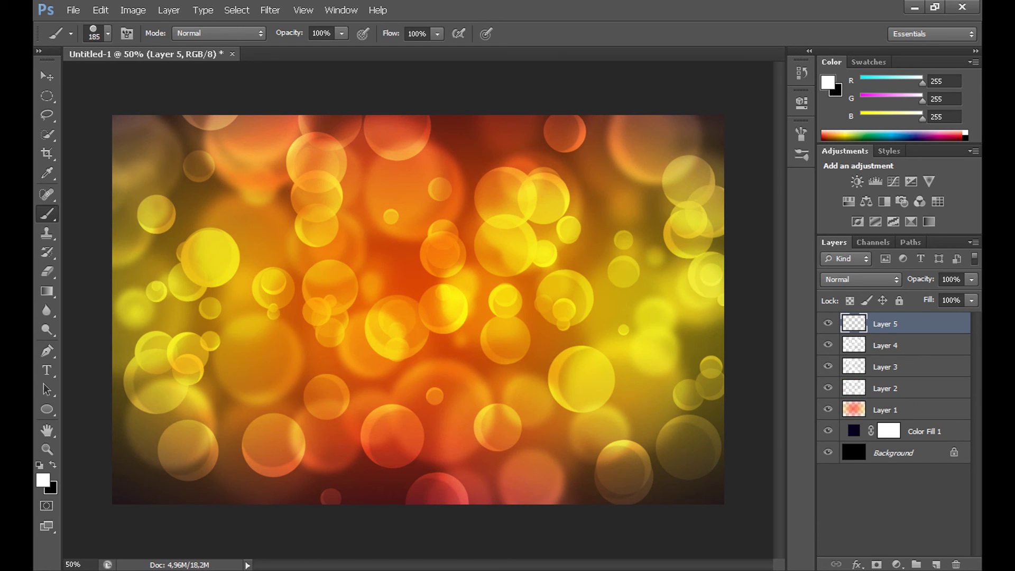
click(860, 279)
click(845, 185)
click(896, 563)
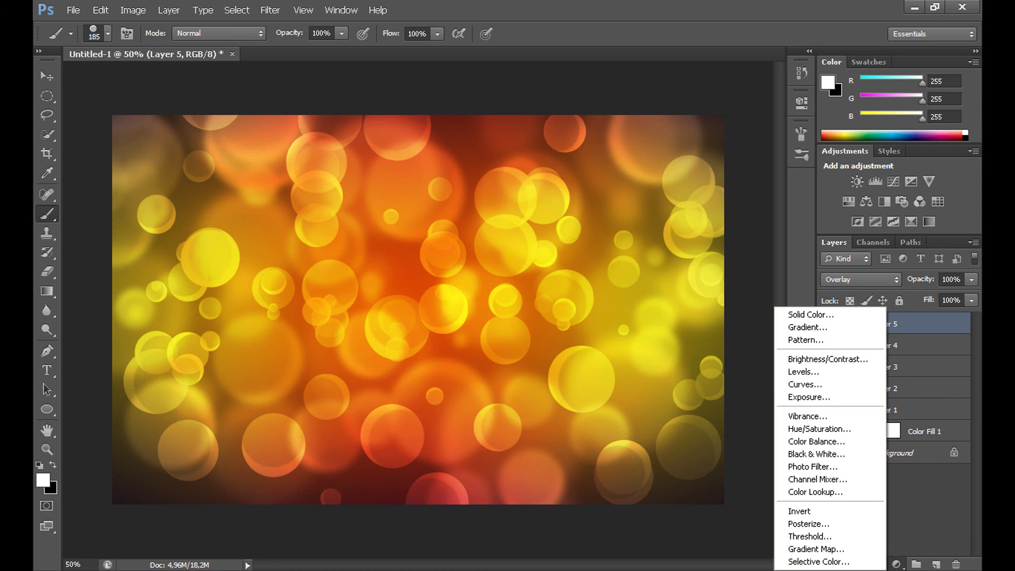
click(810, 314)
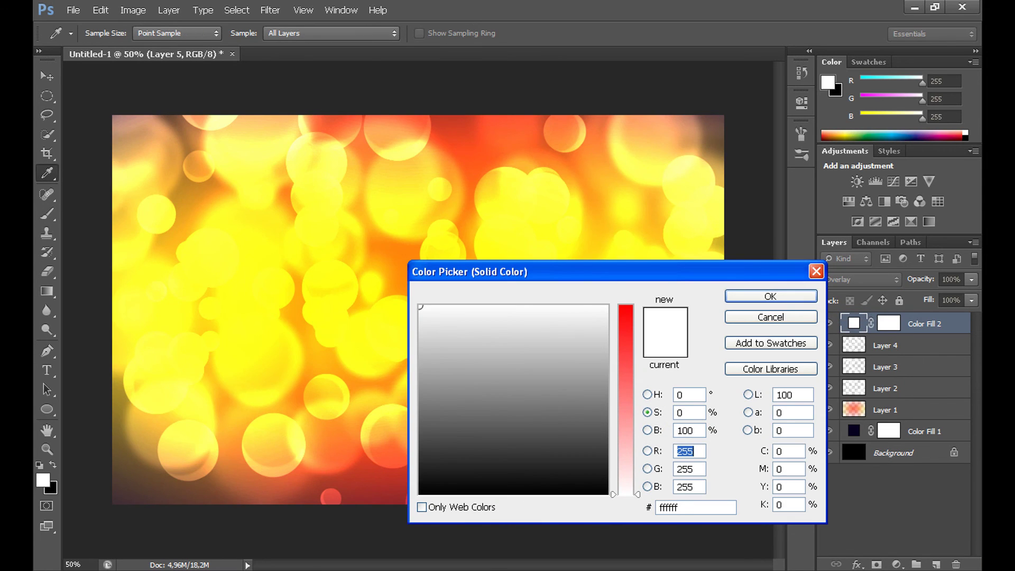
click(625, 305)
drag(613, 272, 759, 320)
Try blue 0000b8, green 14a600, teal 00978e, blue 0068b8 and dark red 812100 as the fill color
click(723, 405)
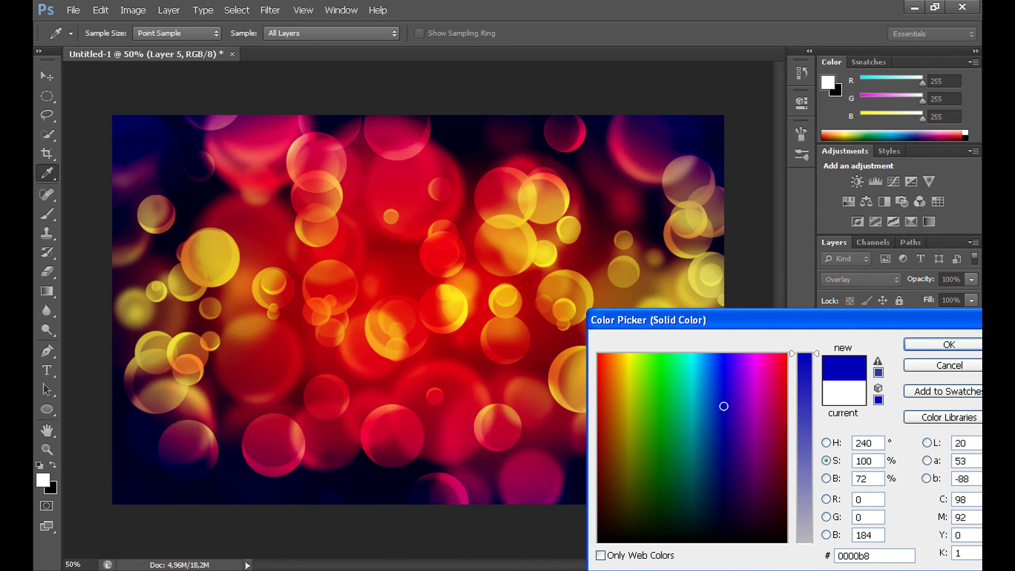
click(725, 407)
click(657, 419)
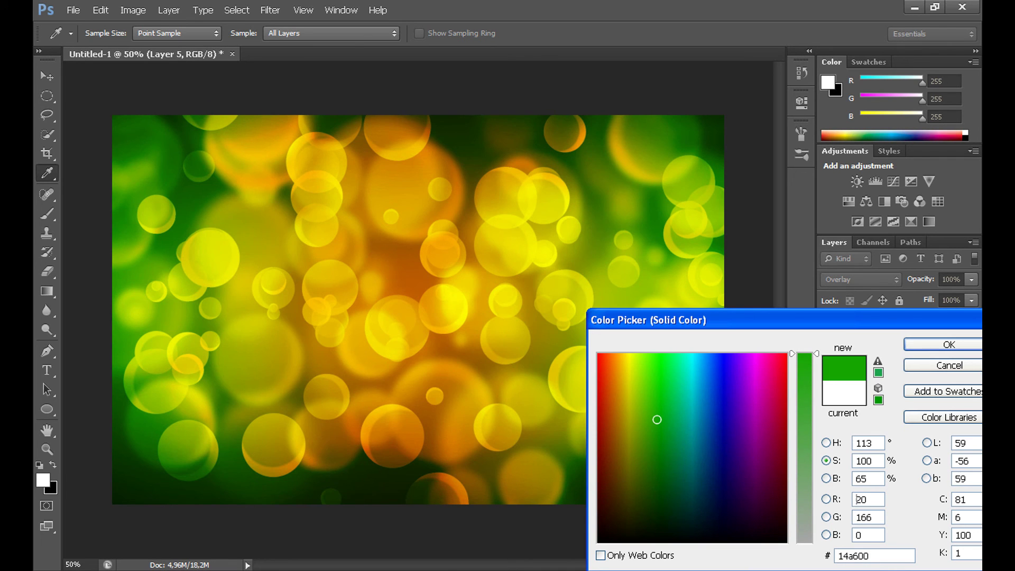
click(690, 430)
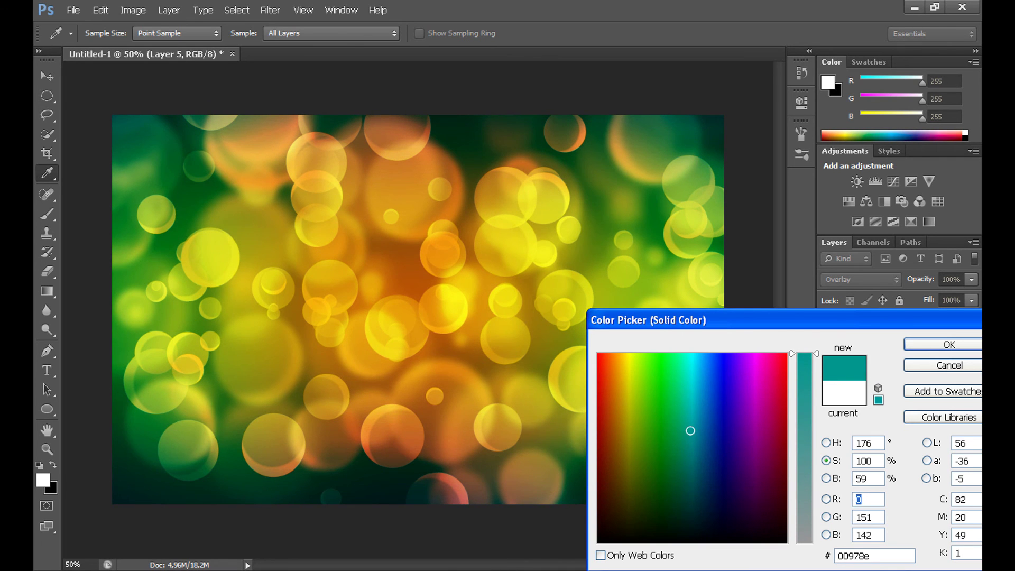
click(706, 406)
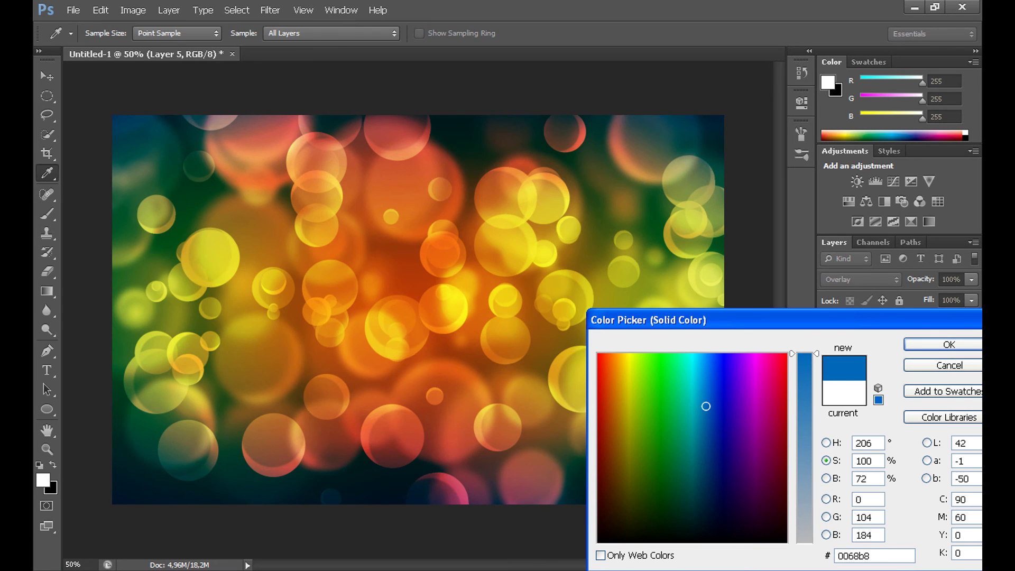
click(634, 447)
click(606, 447)
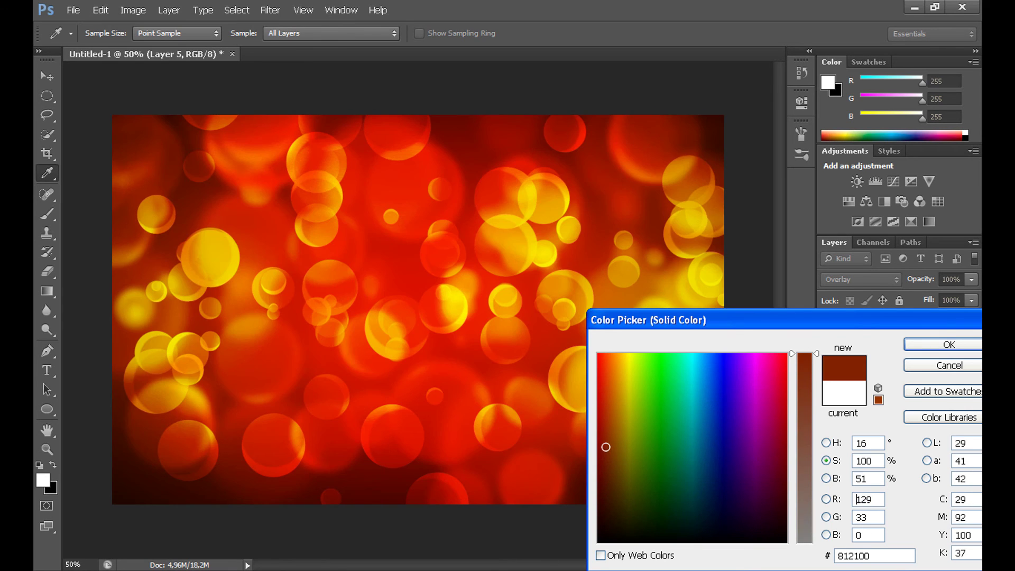
Set the Overlay fill color to dark blue 003782, apply it and return to the Brush tool
click(710, 446)
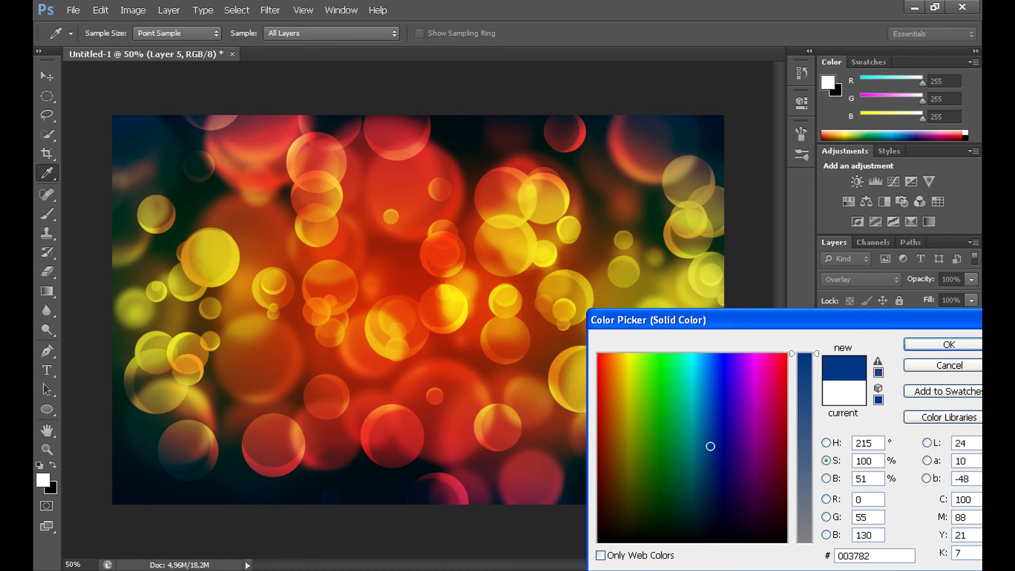
drag(782, 320, 672, 275)
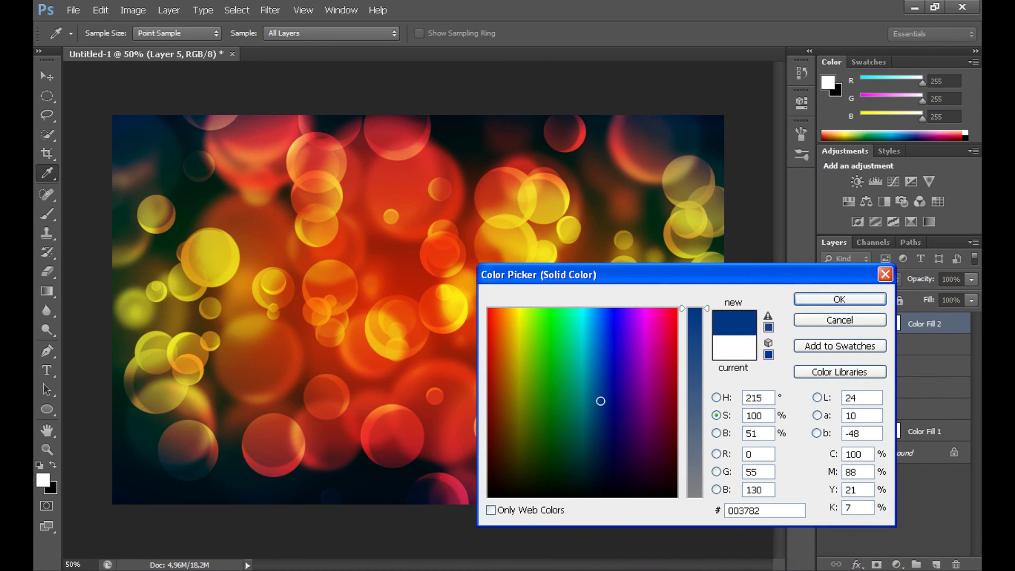
key(Return)
key(b)
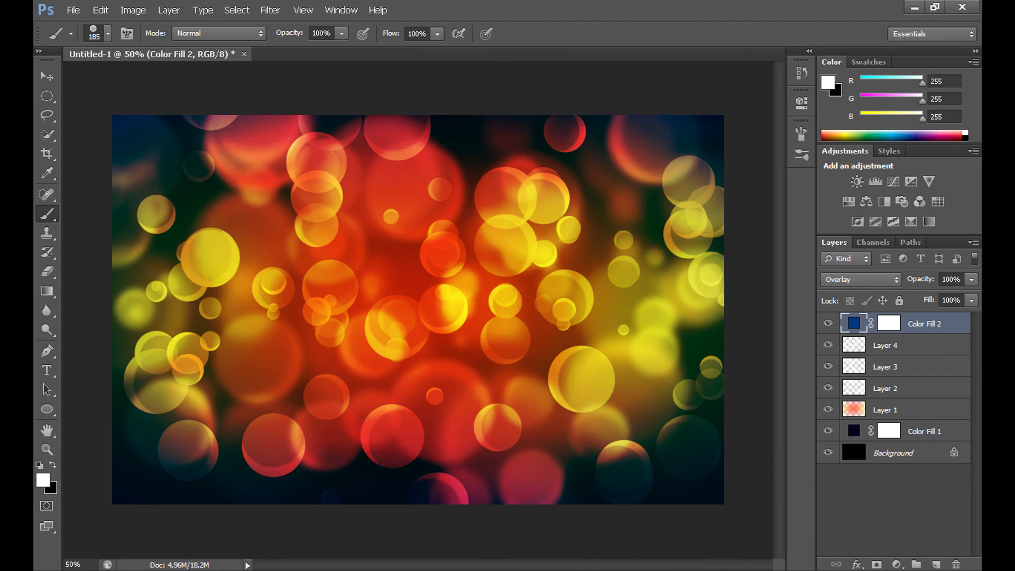